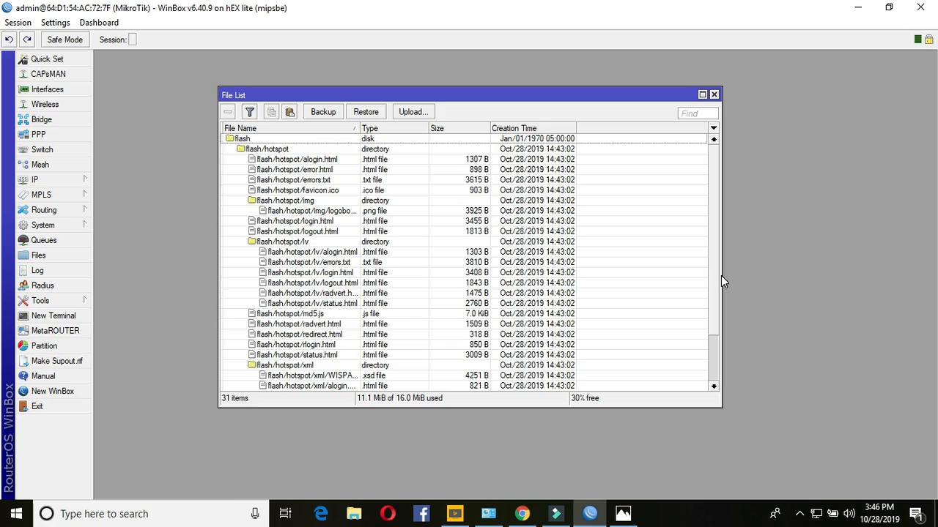
Open the router's package list and review the installed packages, including ipv6, mpls and wireless
left_click(65, 227)
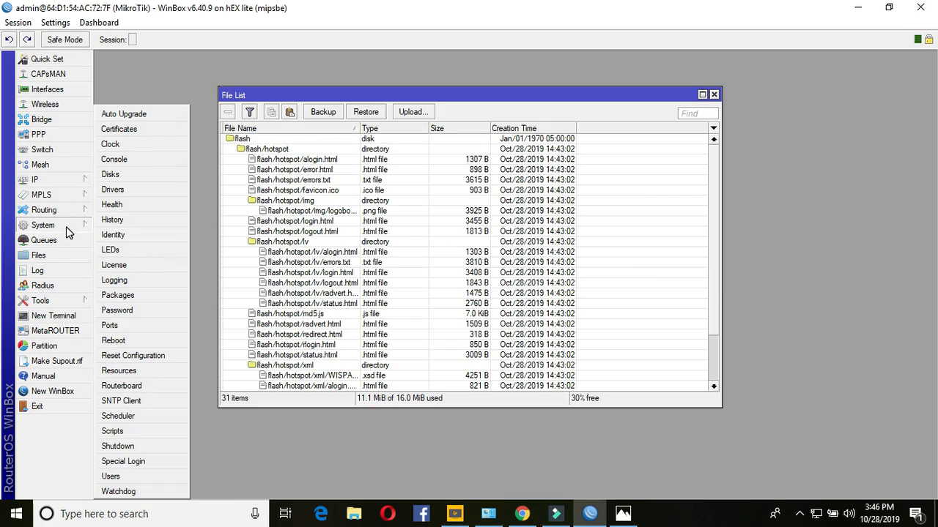
left_click(133, 295)
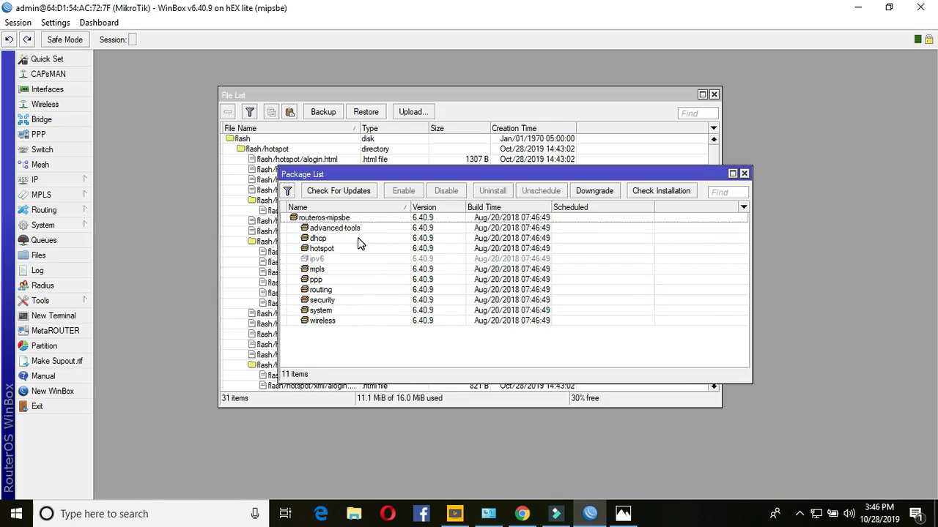
left_click(326, 260)
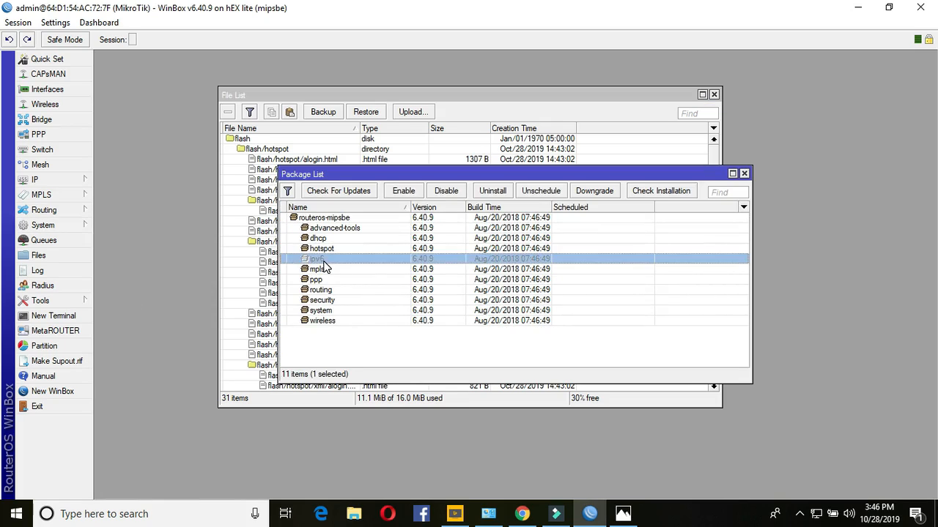
left_click(337, 271)
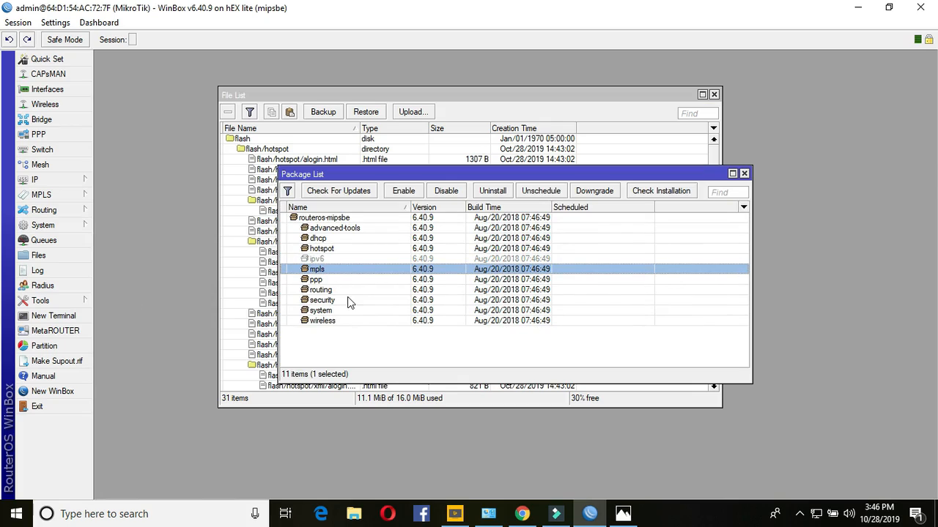
left_click(336, 323)
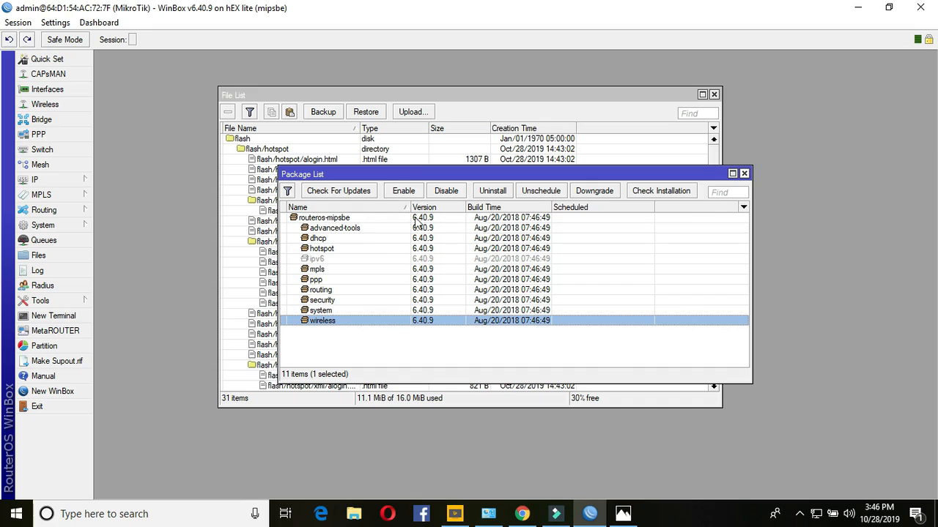
Check for RouterOS updates on the current channel and compare the installed version with the latest version
left_click(357, 194)
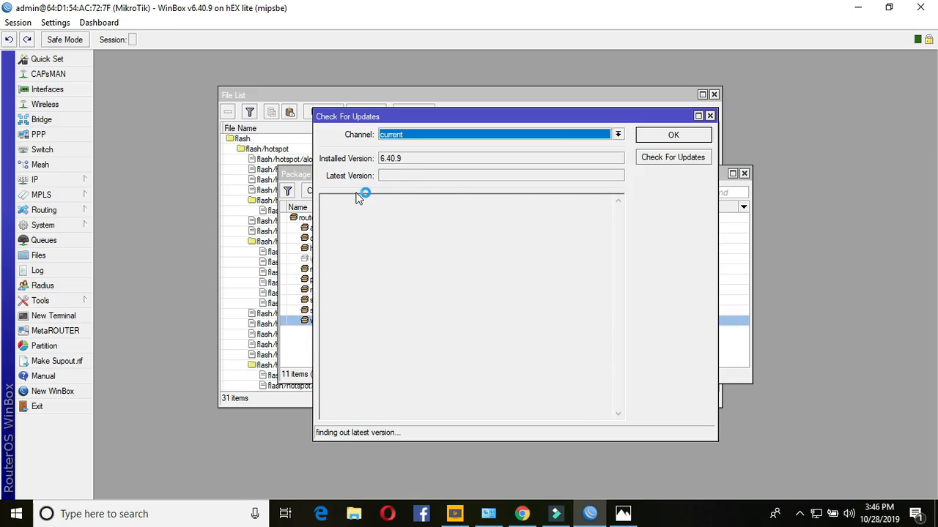
left_click_drag(426, 161, 368, 169)
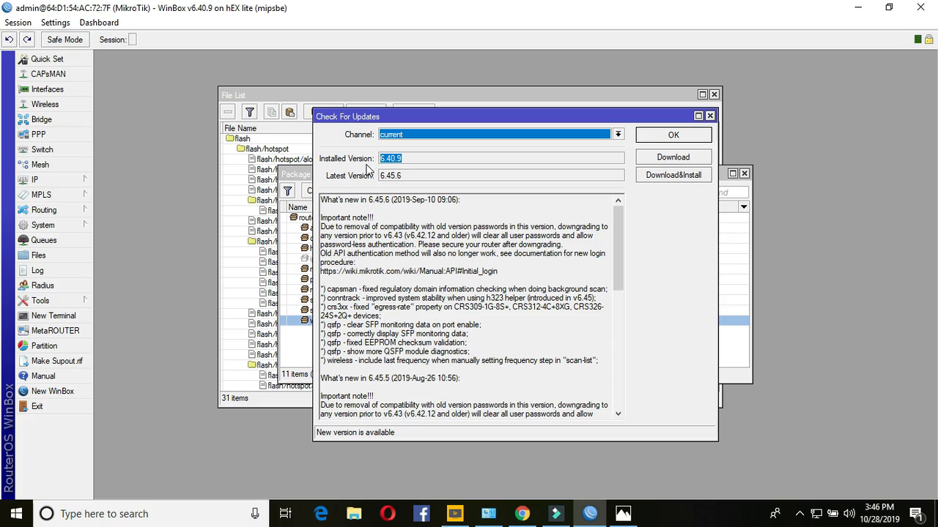
left_click(413, 160)
left_click_drag(412, 182, 376, 187)
left_click(405, 178)
left_click_drag(534, 116, 358, 89)
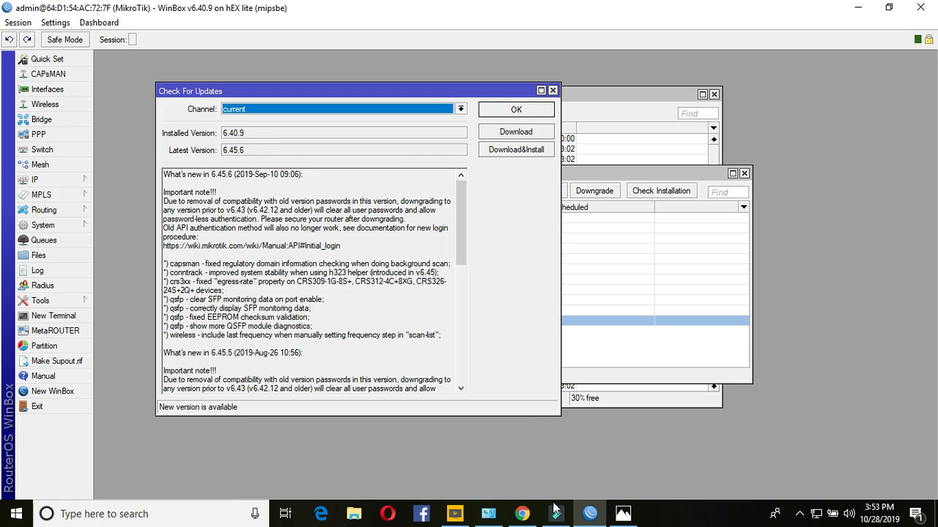
Switch to the MikroTik downloads page in Chrome and download the 6.45.6 (Stable) MIPSBE extra packages as a duplicate with a numbered file name
left_click(522, 514)
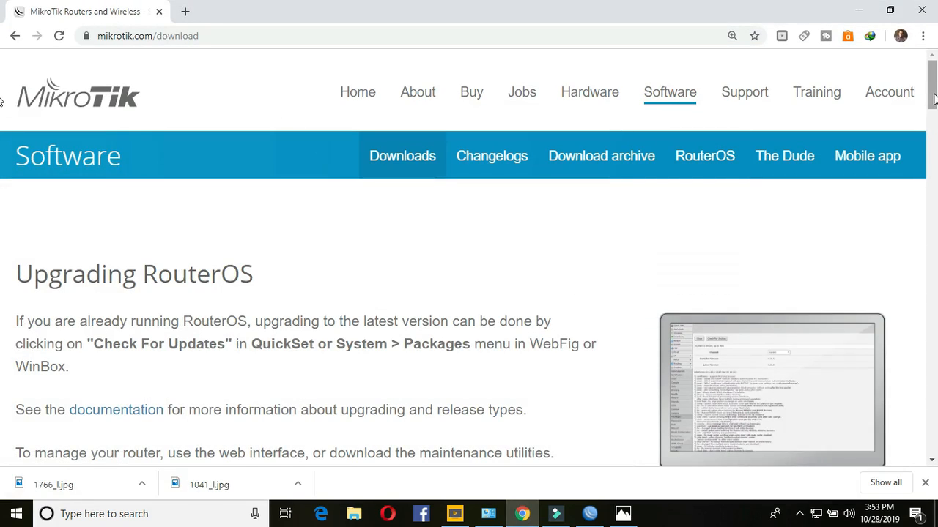
scroll(934, 117, "down", 2)
left_click_drag(933, 117, 933, 156)
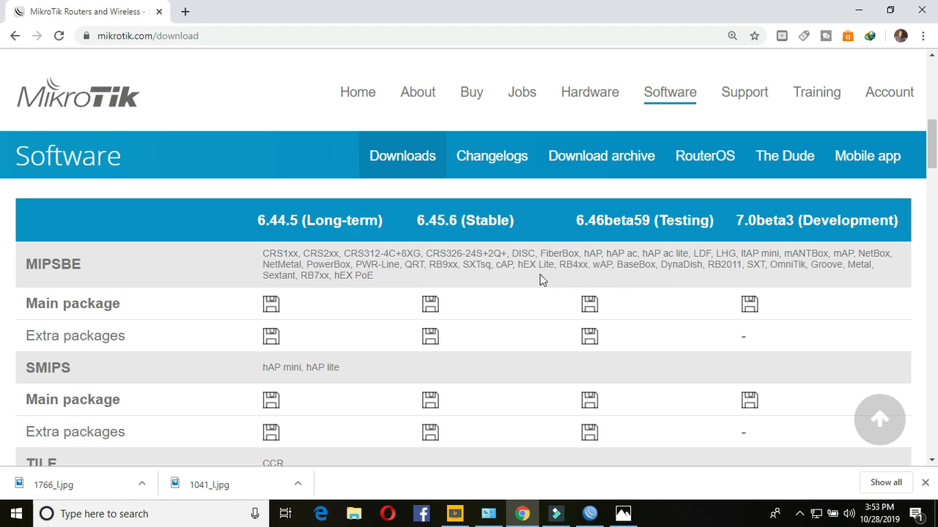
left_click_drag(553, 262, 524, 266)
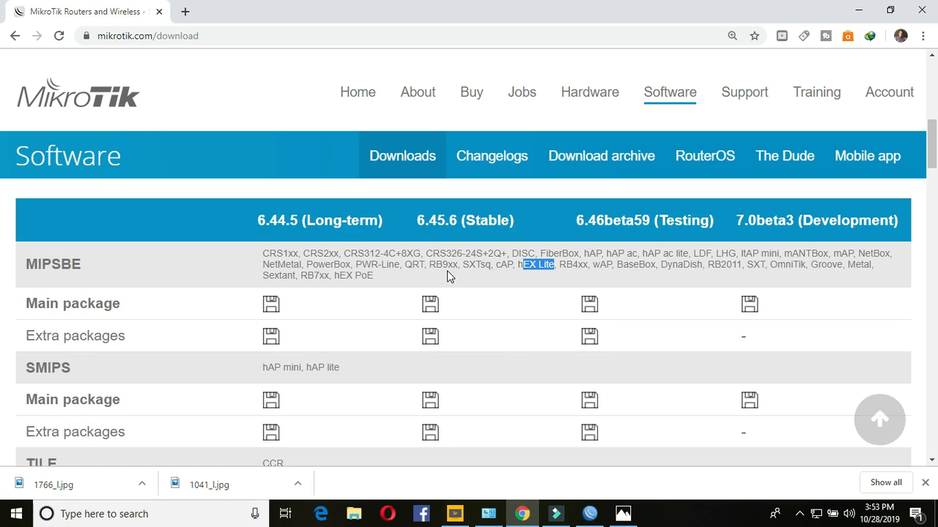
left_click(432, 339)
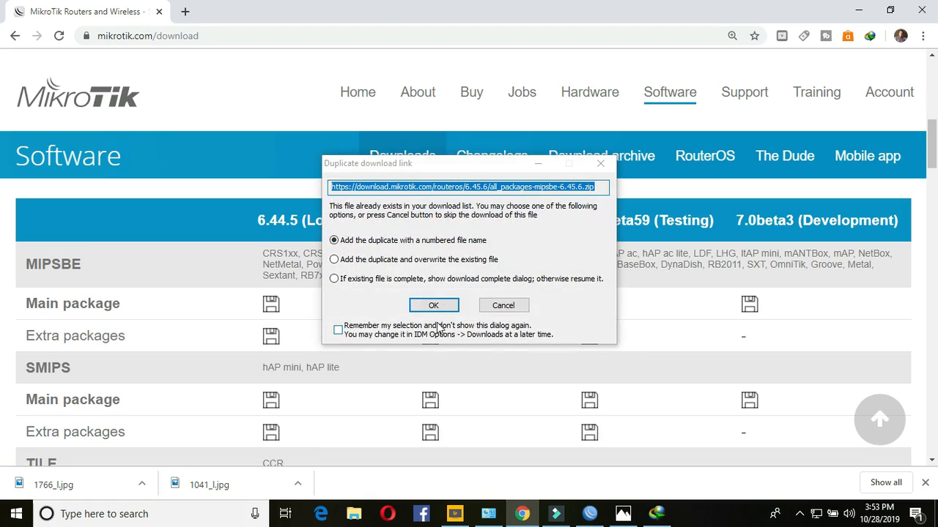
left_click(442, 308)
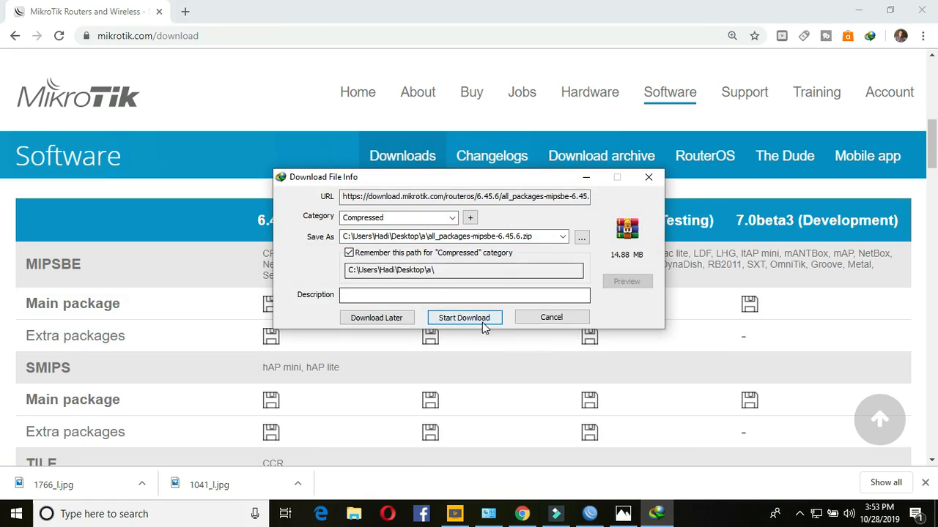
left_click(479, 320)
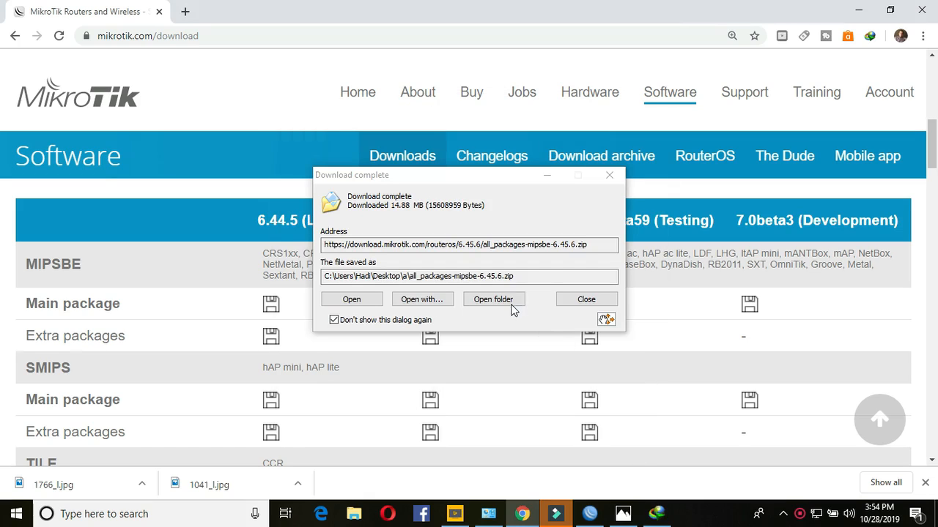
Open the folder containing the completed download and delete the old all_packages-mipsbe-6.40.9 folder
left_click(858, 12)
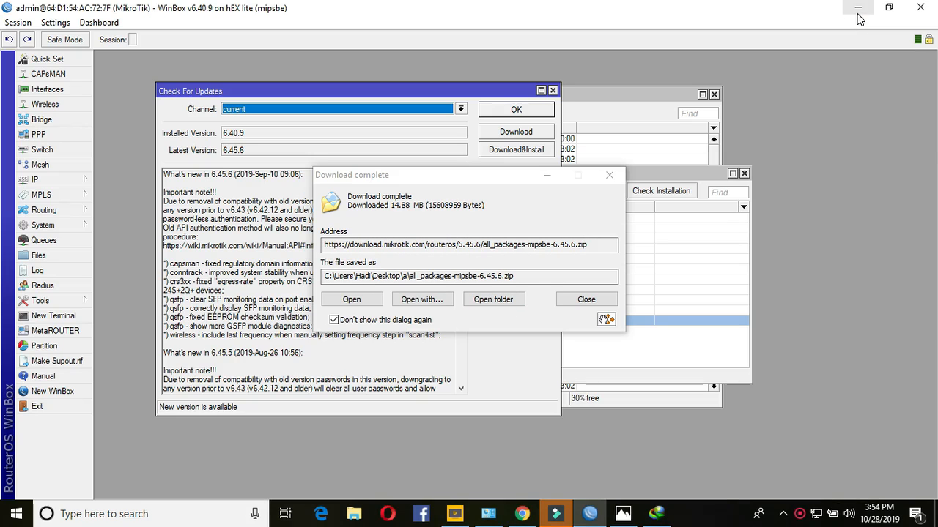
left_click(493, 299)
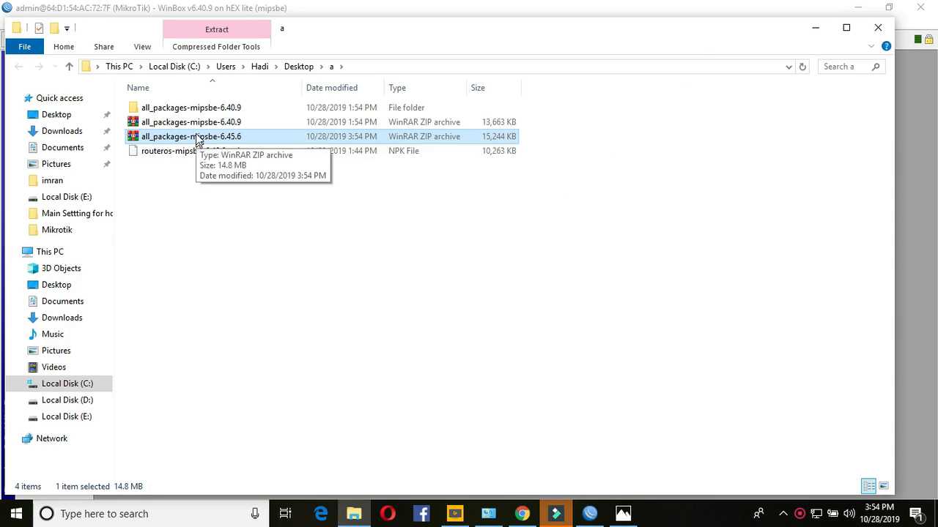
left_click(174, 110)
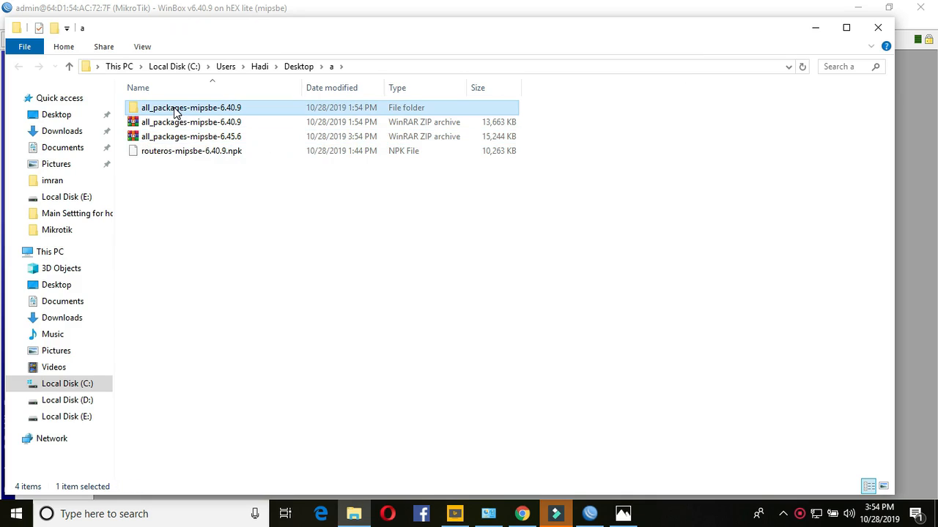
key("Delete")
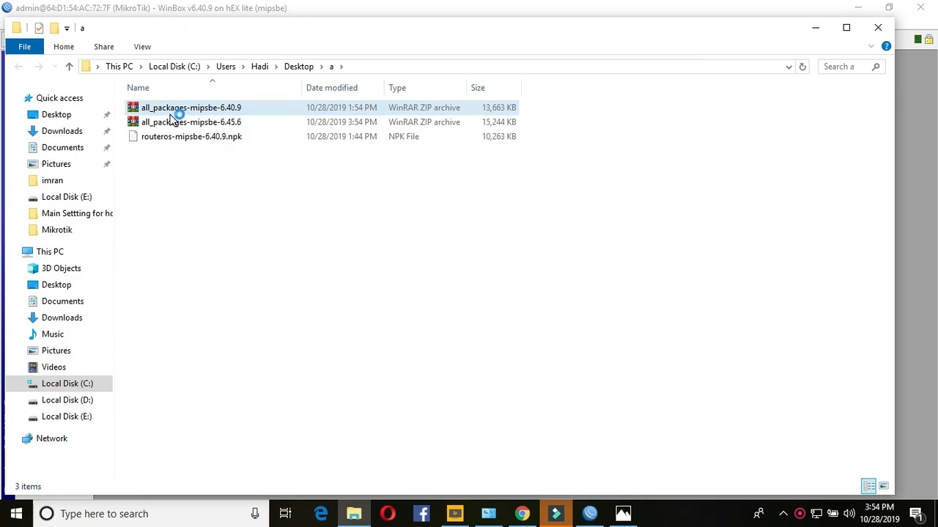
Extract the all_packages-mipsbe-6.45.6 archive into its own folder and open that folder
left_click(175, 125)
right_click(174, 124)
left_click(232, 208)
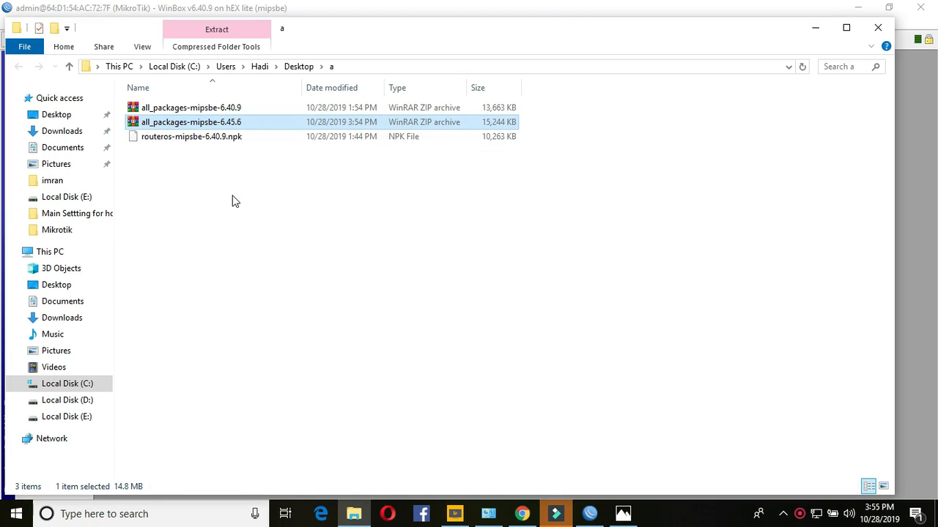
double_click(188, 110)
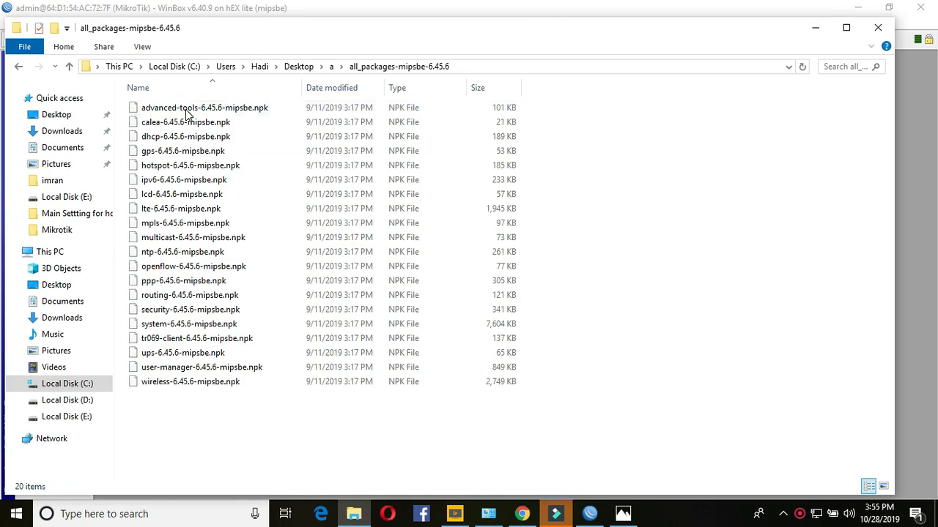
Upload the 6.45.6 advanced-tools, dhcp, hotspot, ppp, routing, security and system packages from the extracted folder to the router's File List
left_click_drag(218, 38, 645, 55)
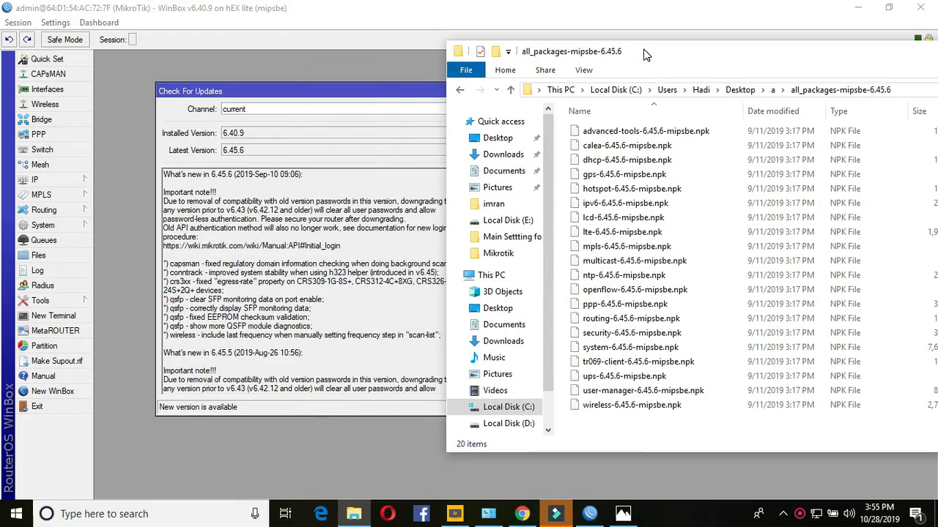
left_click(618, 136)
left_click(612, 162, "ctrl")
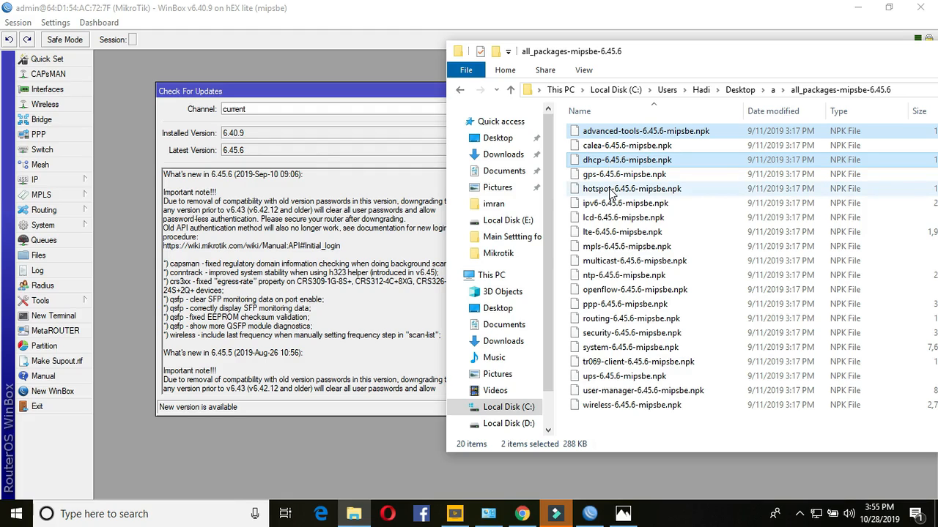
left_click(611, 192, "ctrl")
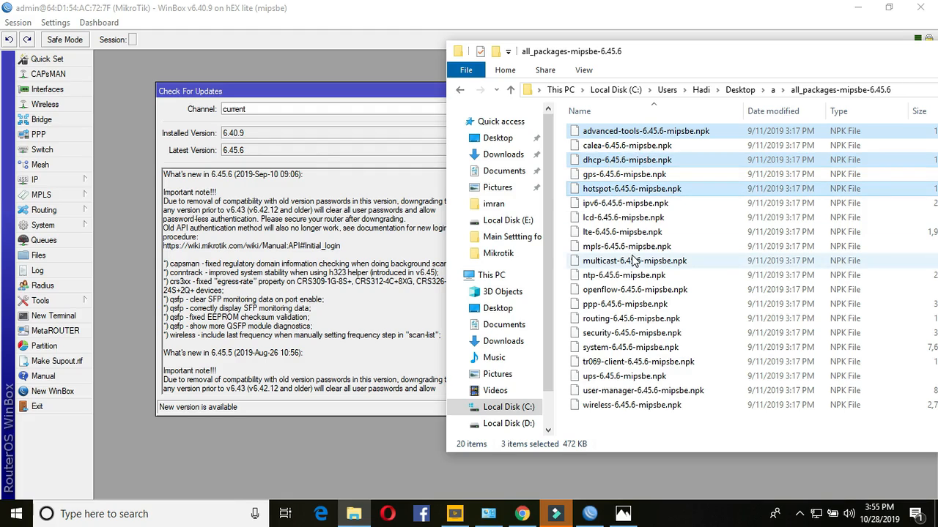
left_click(615, 306, "ctrl")
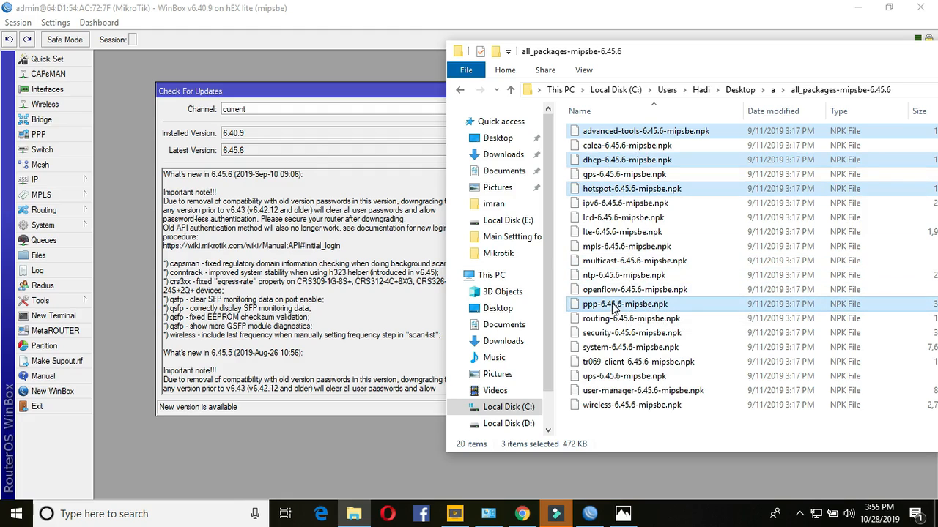
left_click(614, 335, "ctrl")
left_click(613, 321, "ctrl")
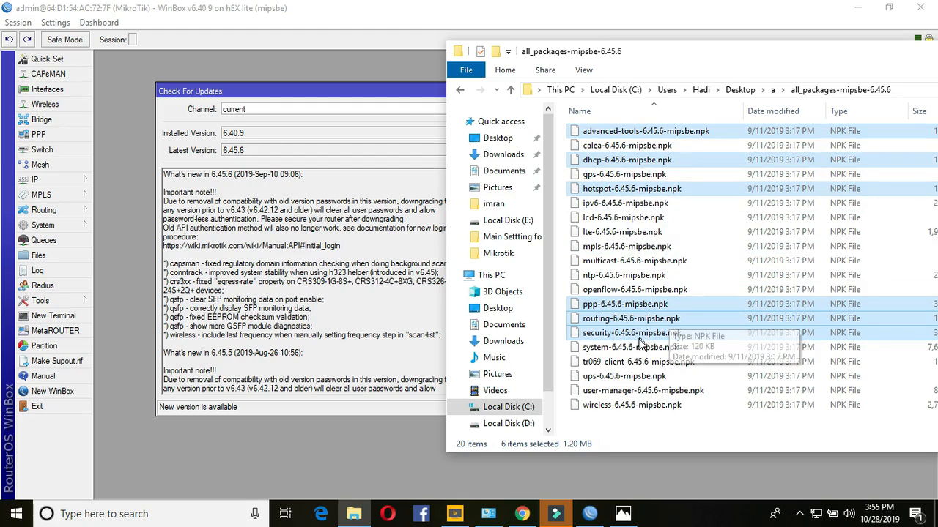
left_click(642, 348, "ctrl")
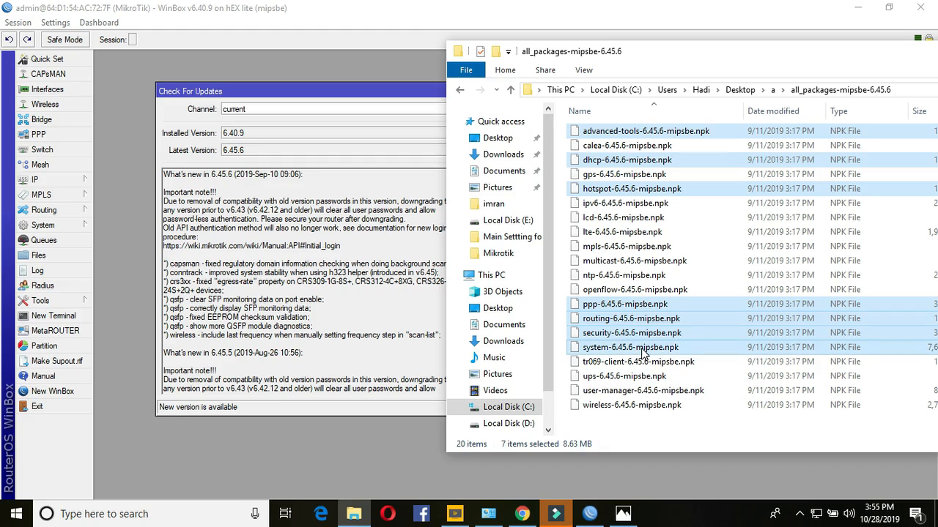
left_click_drag(586, 137, 297, 272)
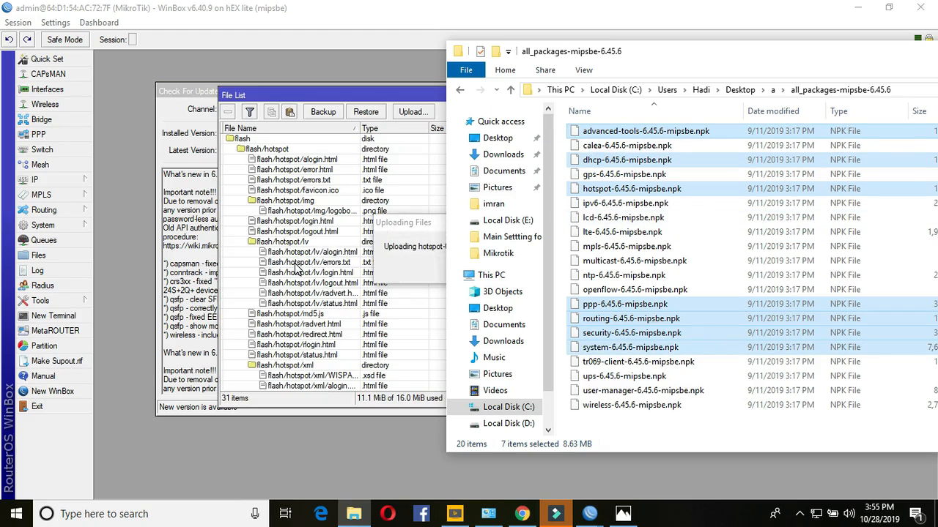
left_click_drag(895, 56, 846, 135)
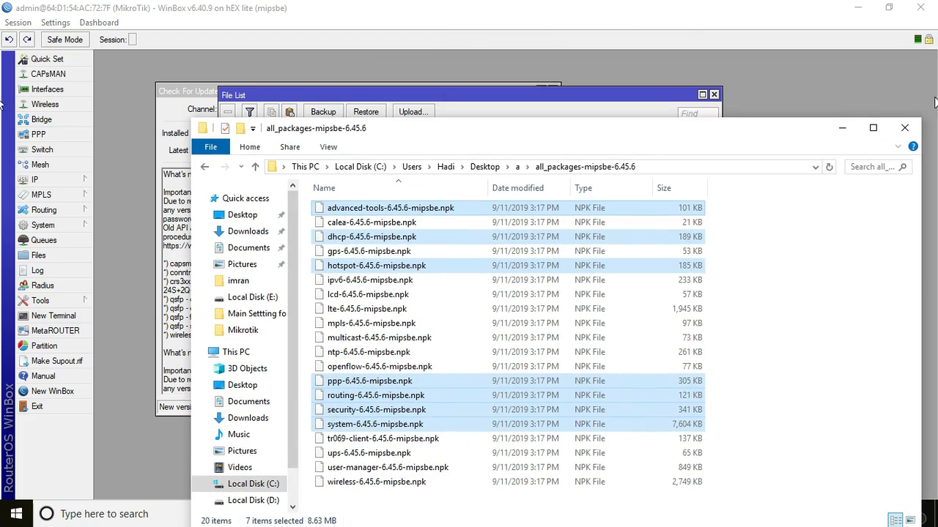
left_click(846, 136)
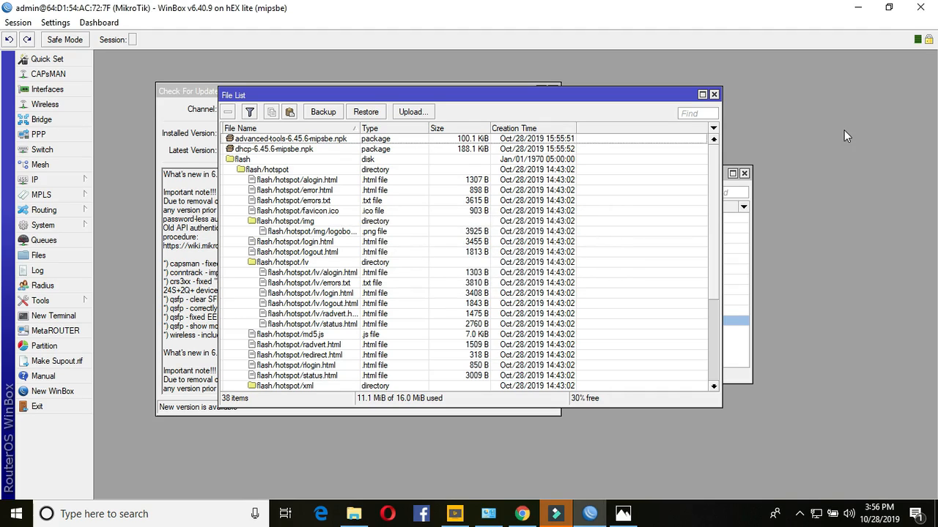
Close the file list and update check, and review the ipv6, dhcp and advanced-tools entries in the package list
left_click(714, 95)
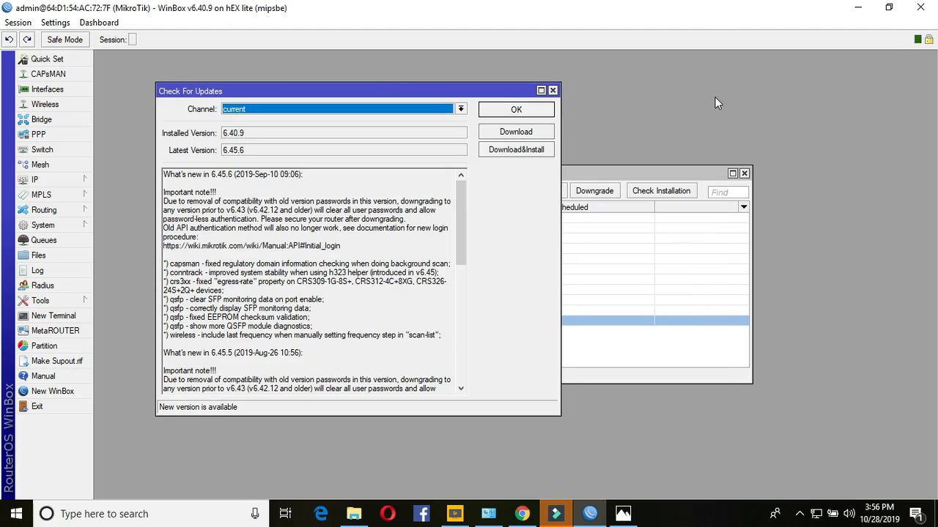
left_click(516, 109)
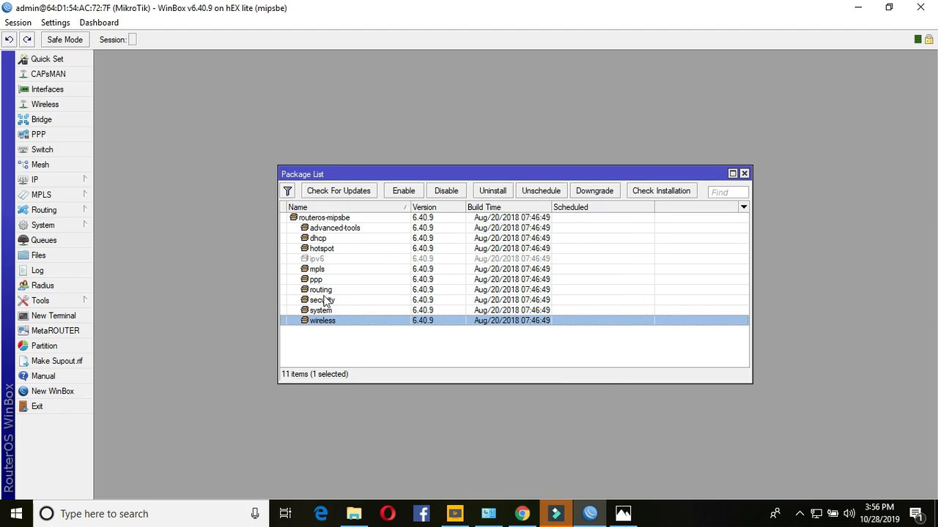
left_click(320, 262)
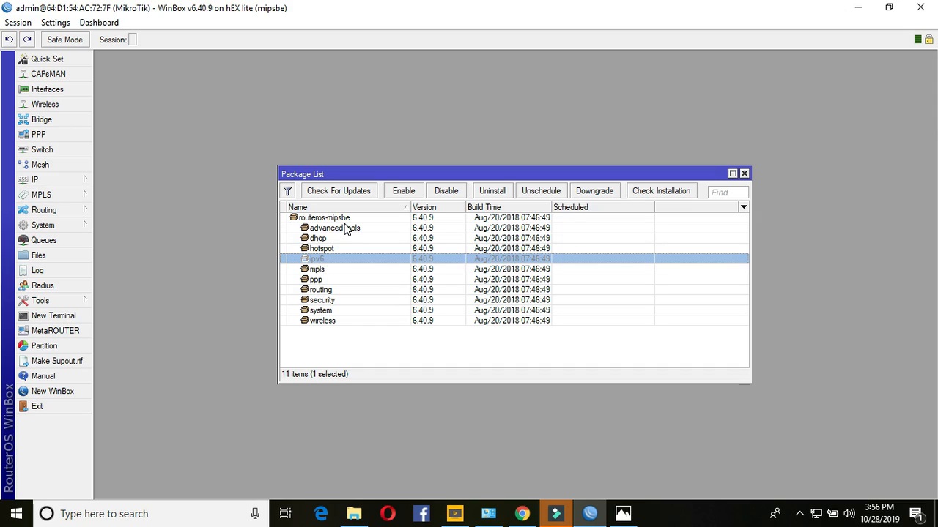
left_click(343, 235)
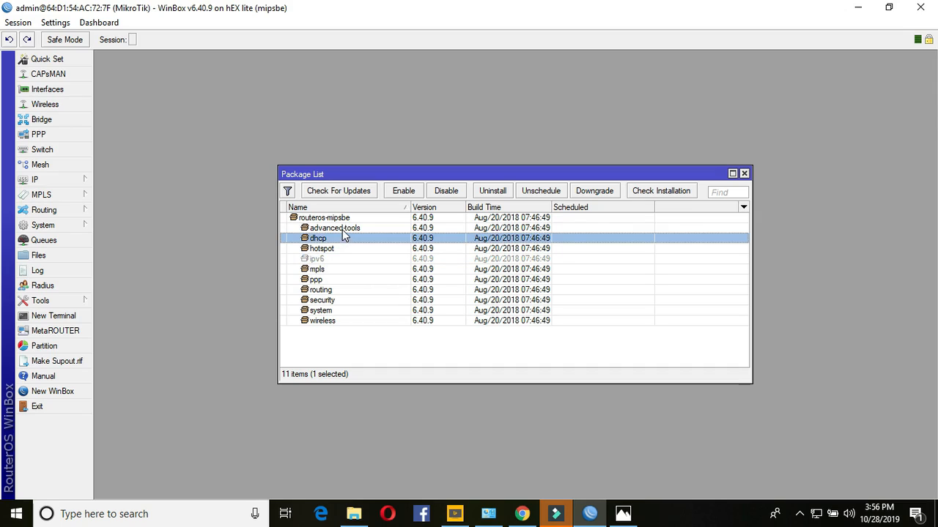
key("Up")
Reboot the router to install the uploaded packages
left_click(55, 225)
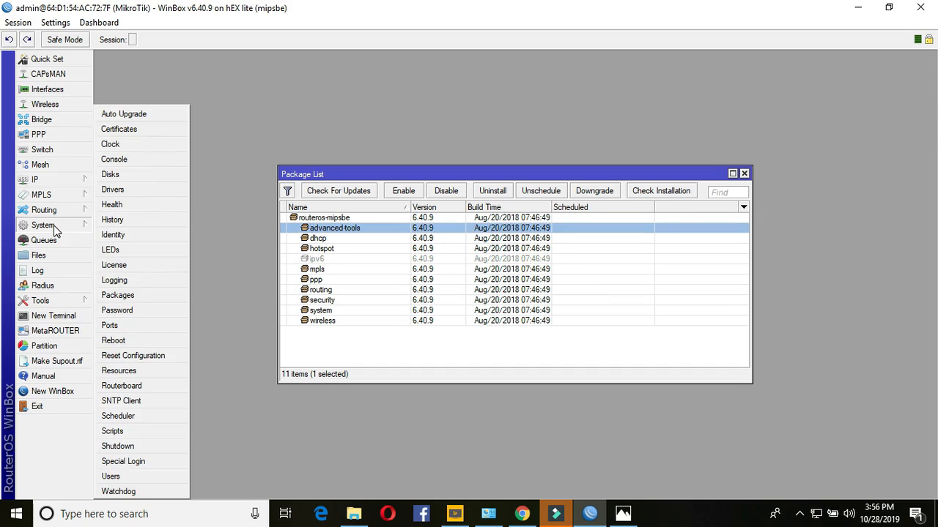
left_click(128, 342)
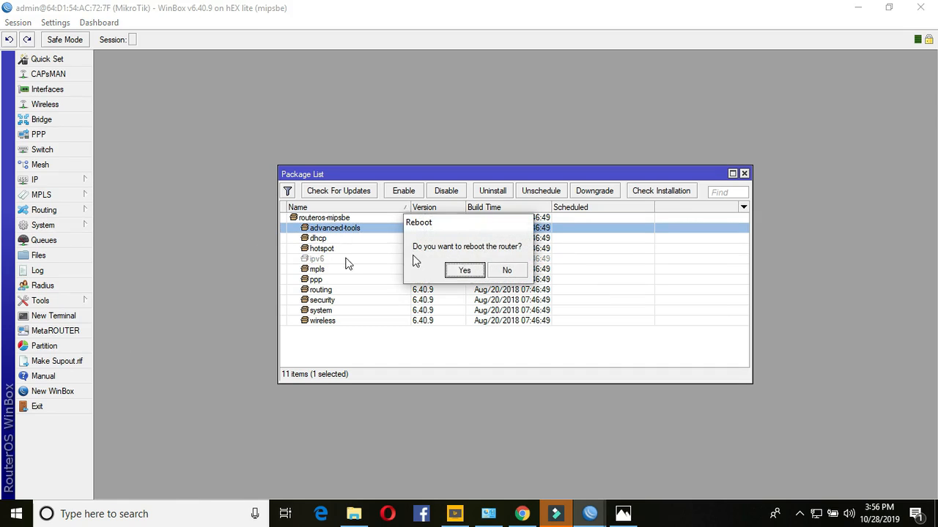
left_click(466, 271)
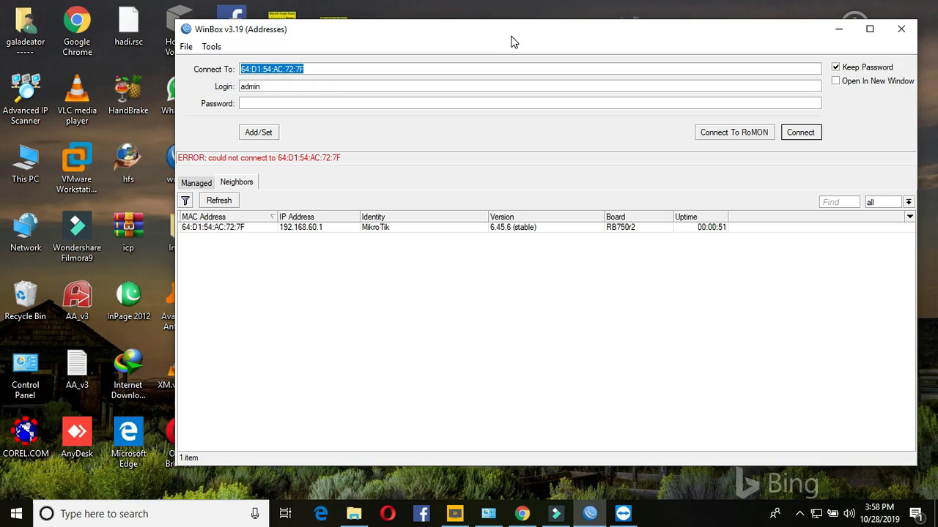
Reconnect to the rebooted router from the WinBox neighbors list and maximize its session window
left_click_drag(511, 37, 448, 36)
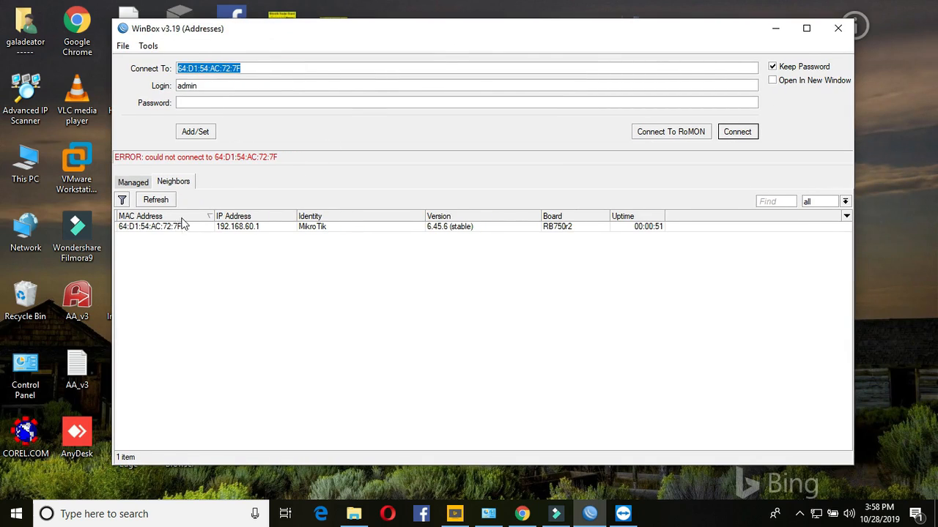
left_click(172, 227)
left_click(727, 134)
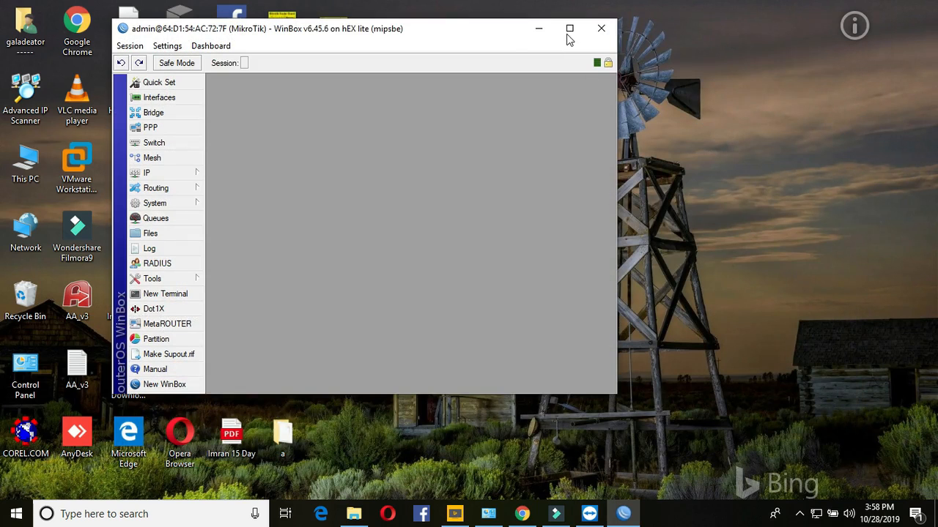
left_click(567, 27)
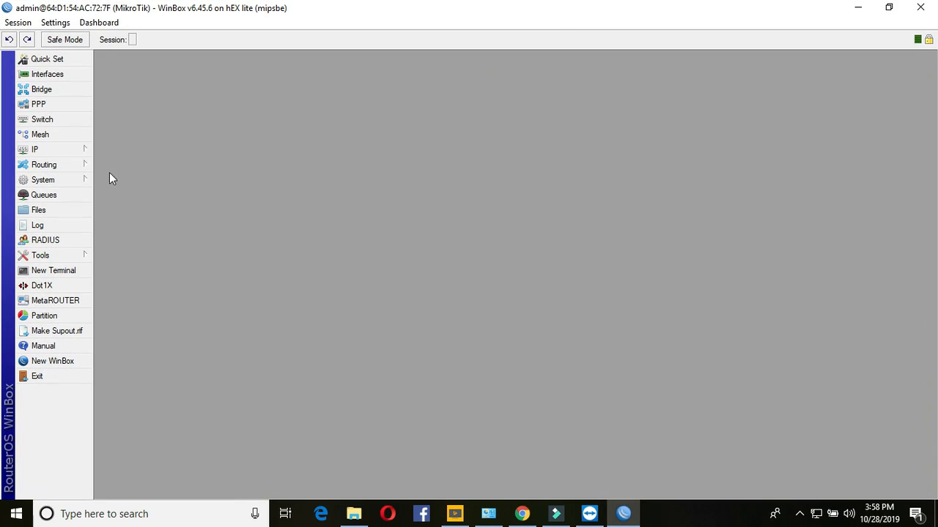
Open the package list and check the installed package versions, widening the name column and selecting advanced-tools
left_click(78, 188)
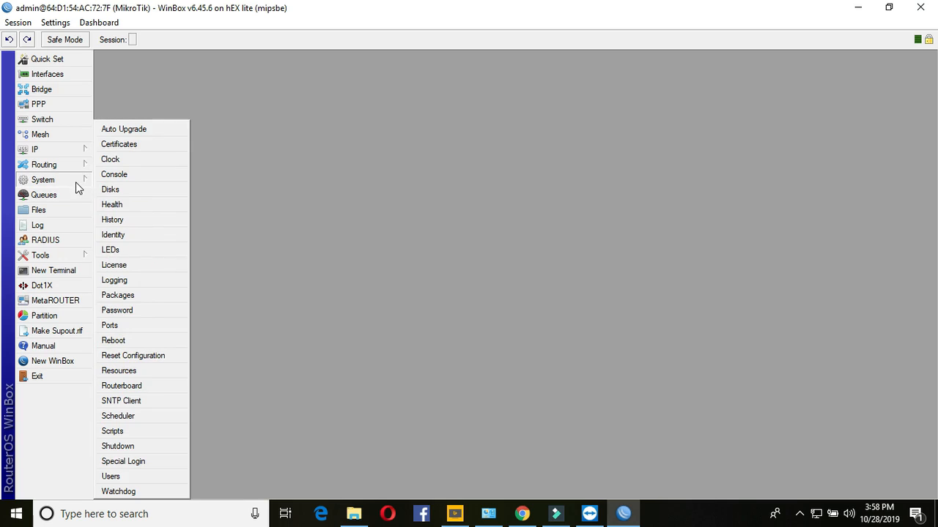
left_click(140, 295)
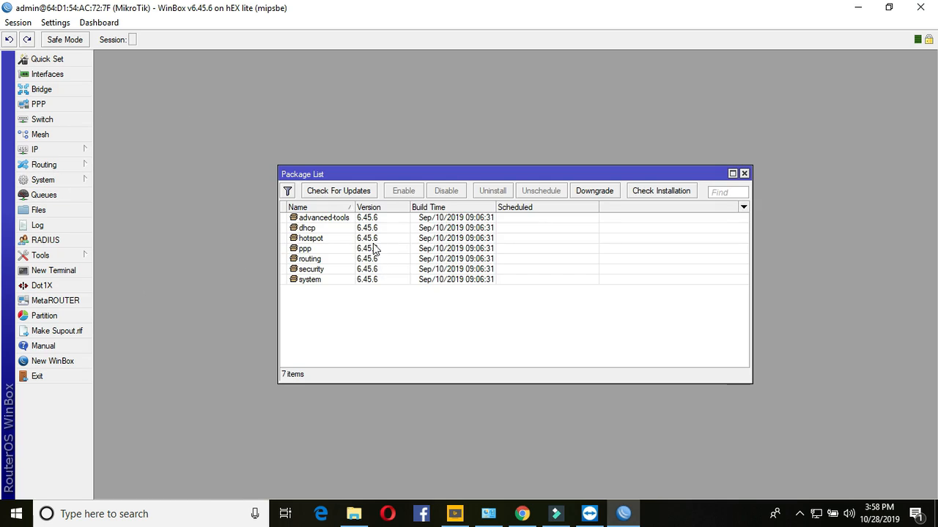
left_click_drag(356, 207, 373, 207)
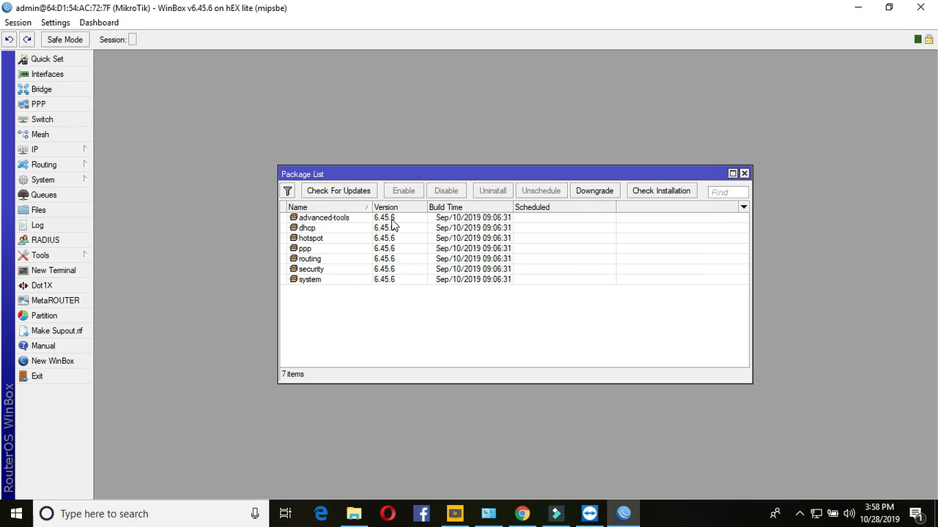
left_click(392, 219)
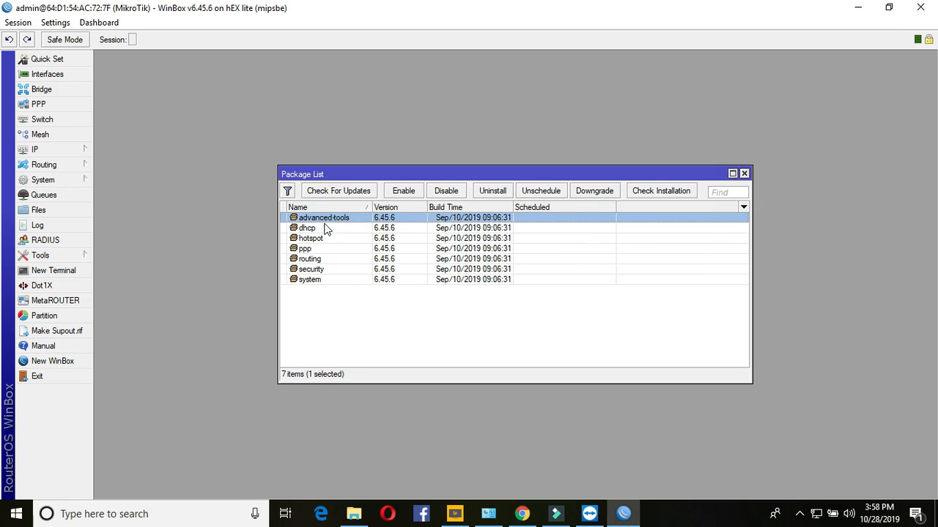
Look through the router's file list down to flash/skins and arrange it beside the package list for comparison
left_click(66, 212)
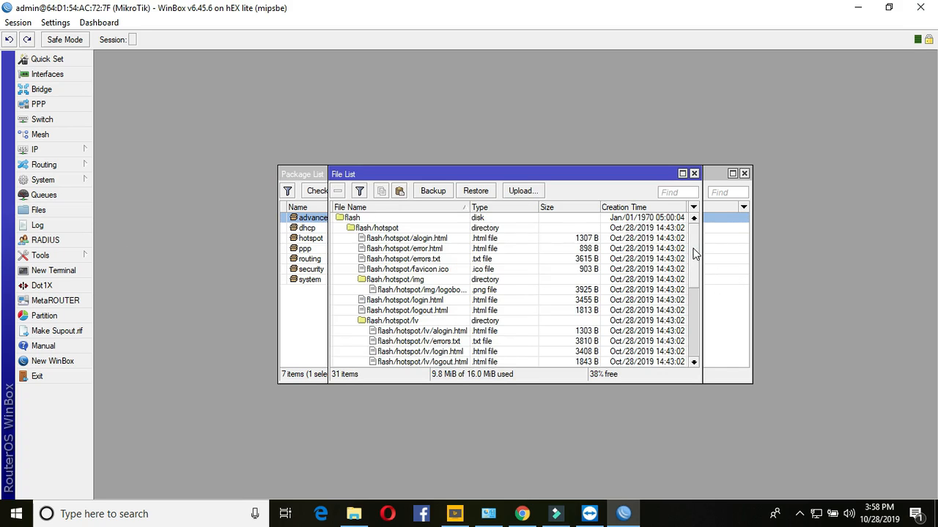
scroll(697, 301, "down", 4)
scroll(697, 296, "down", 2)
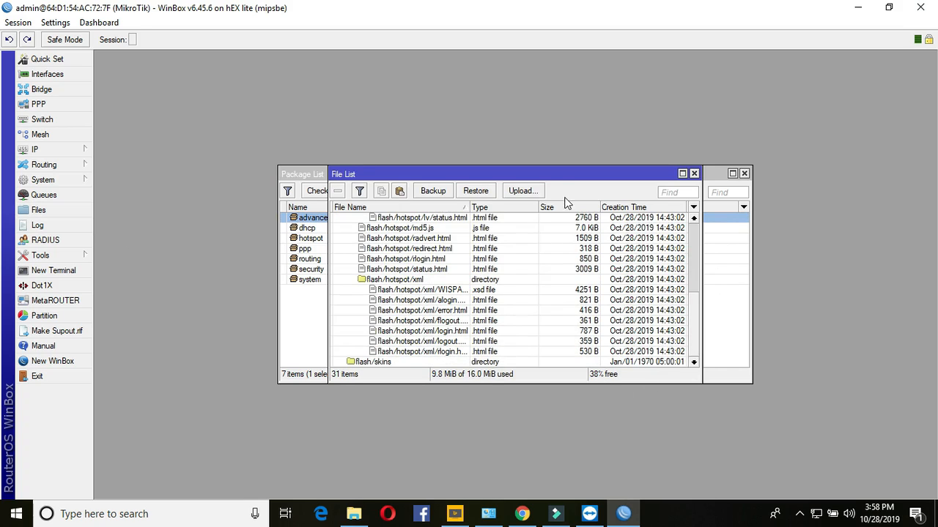
left_click_drag(548, 175, 718, 165)
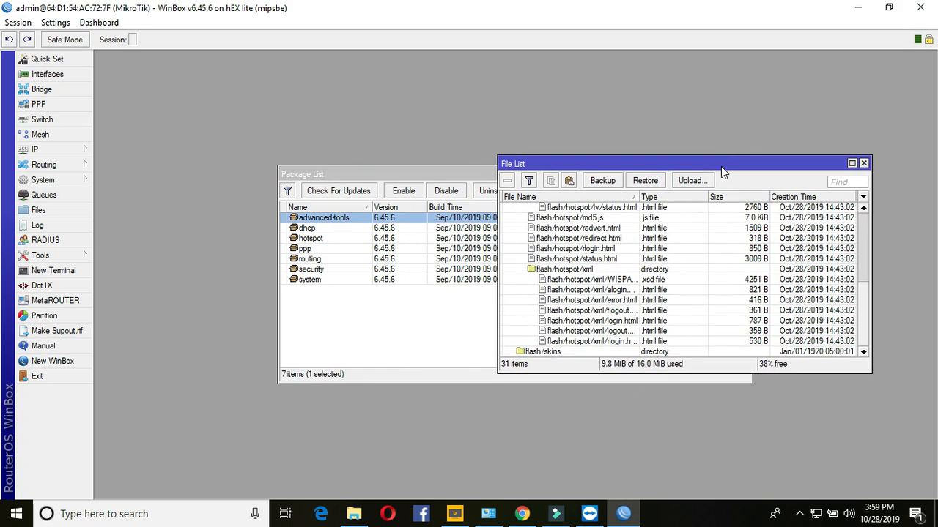
left_click_drag(342, 173, 224, 153)
left_click_drag(533, 160, 488, 151)
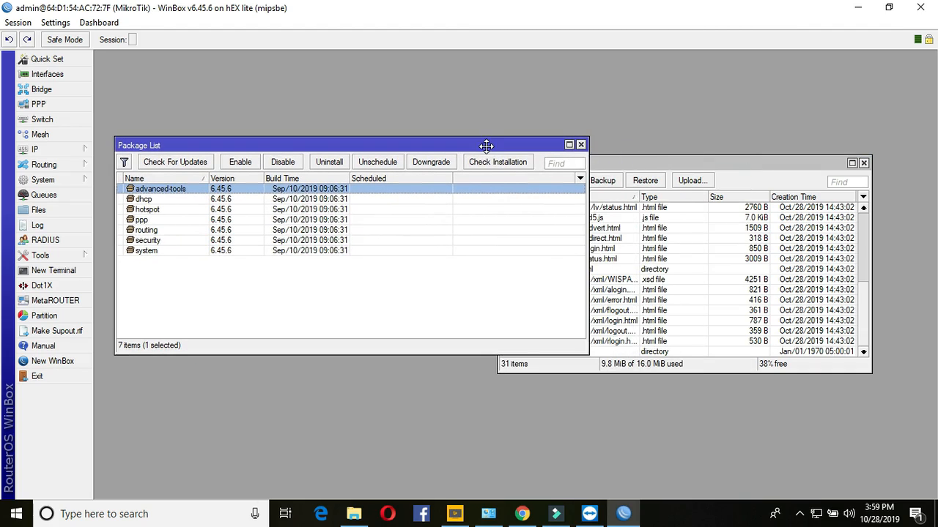
left_click(719, 161)
left_click_drag(719, 161, 708, 126)
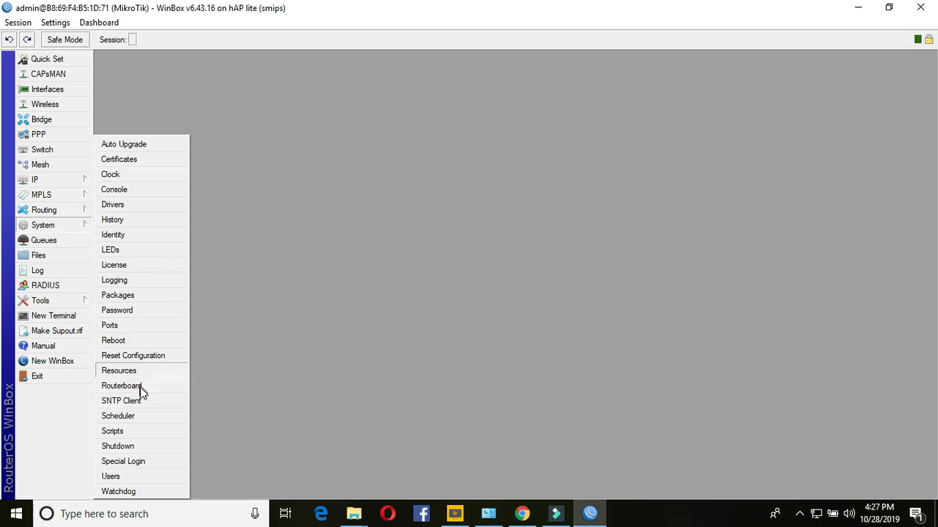
Look through the hAP lite router's file list for a flash folder and close the list
left_click(47, 256)
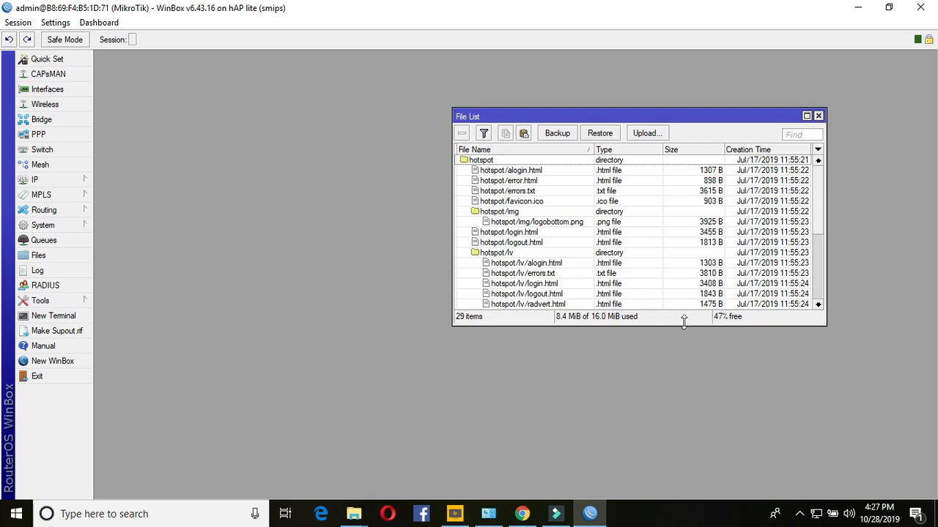
left_click_drag(821, 213, 824, 296)
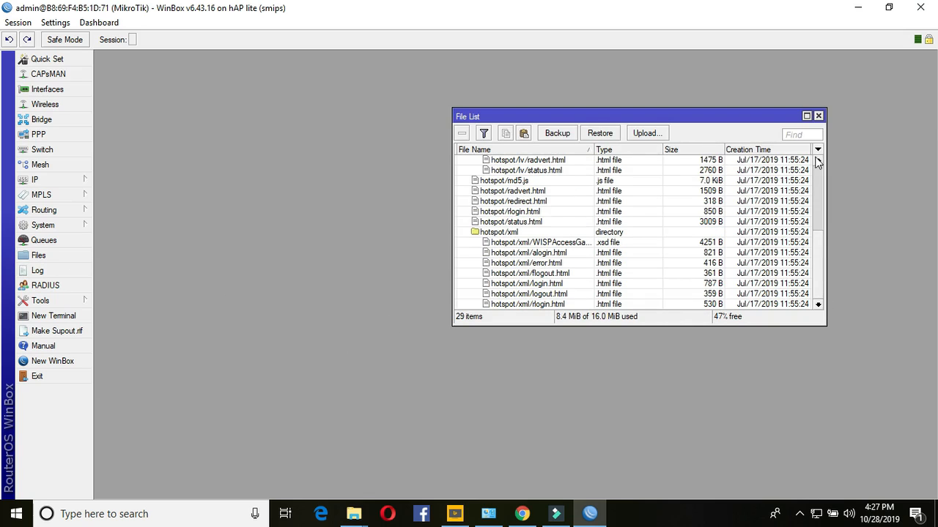
left_click(819, 116)
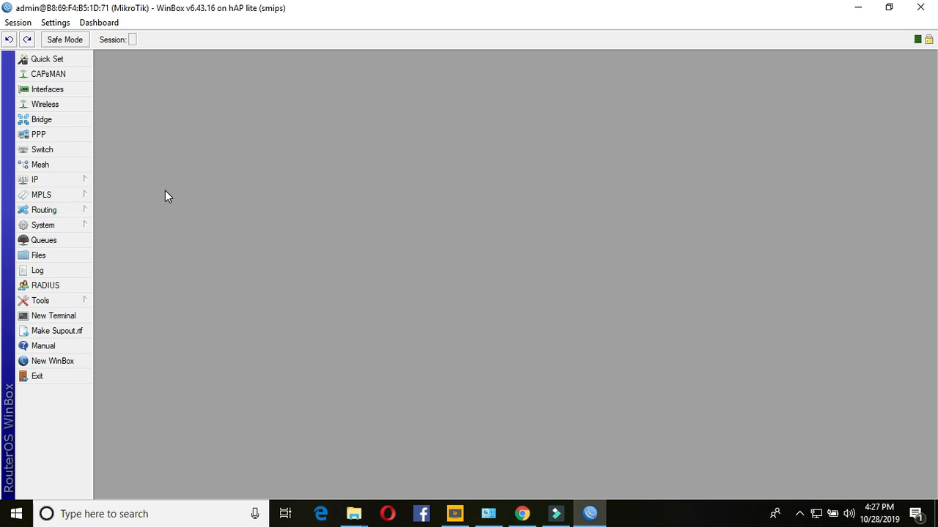
Check the hAP lite's model in its Routerboard details and close them
left_click(49, 227)
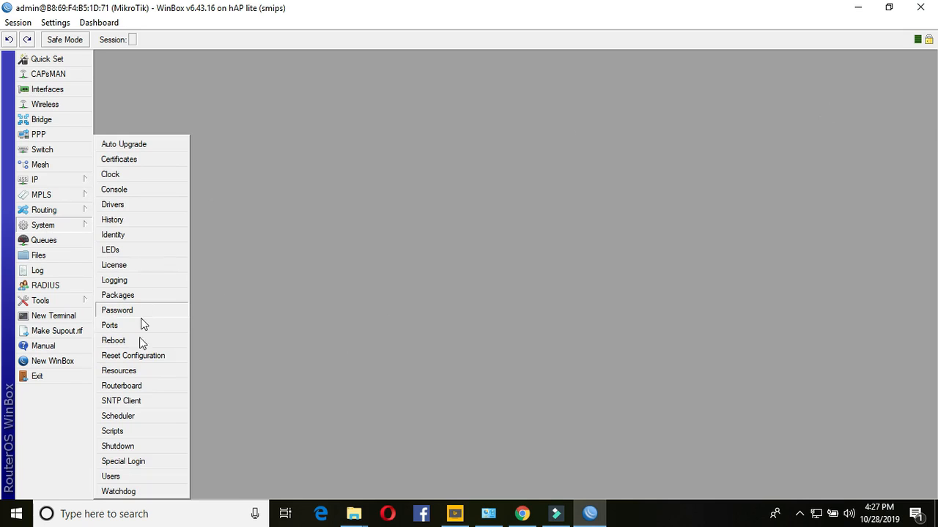
left_click(136, 388)
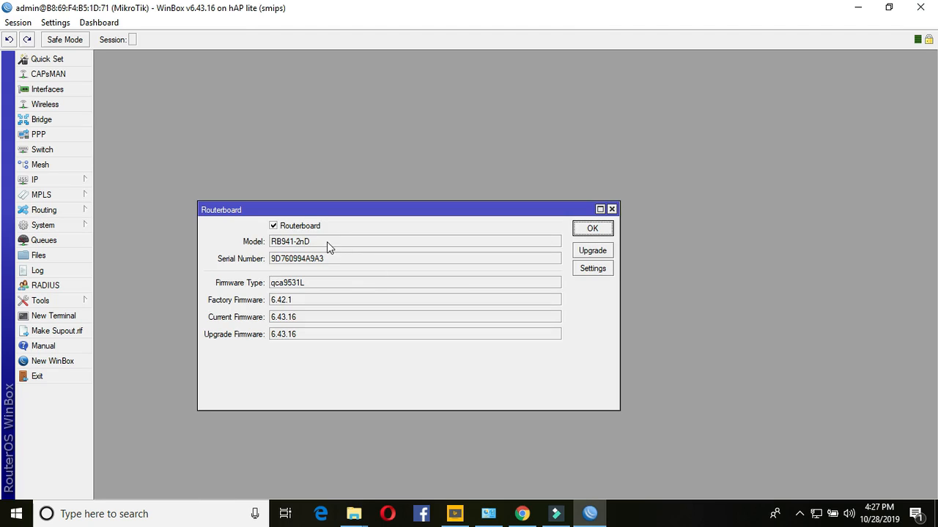
left_click_drag(327, 244, 265, 244)
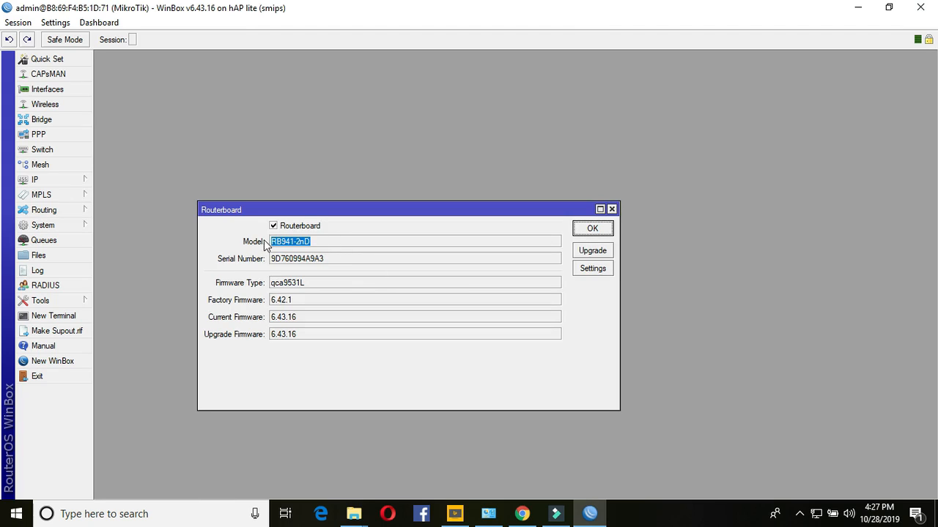
left_click(612, 210)
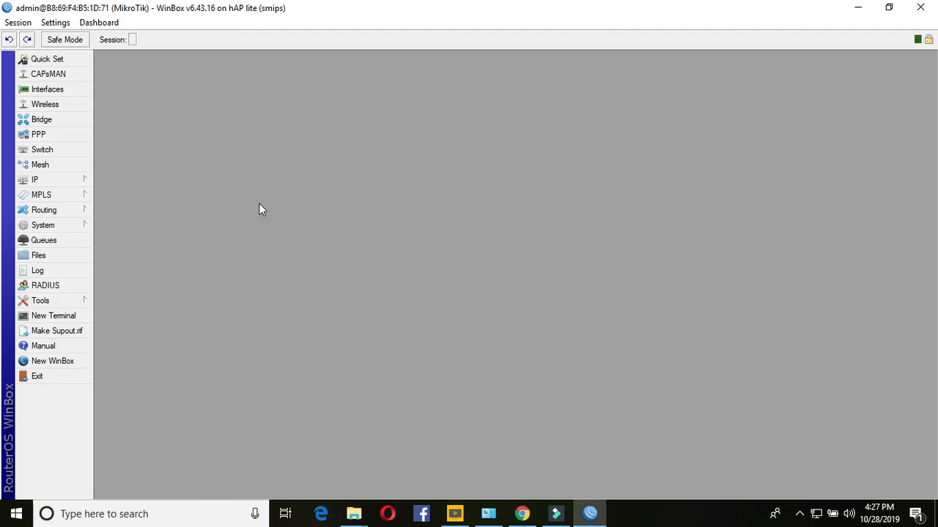
Open the hAP lite's package list and check for updates, comparing the installed and latest versions
left_click(81, 232)
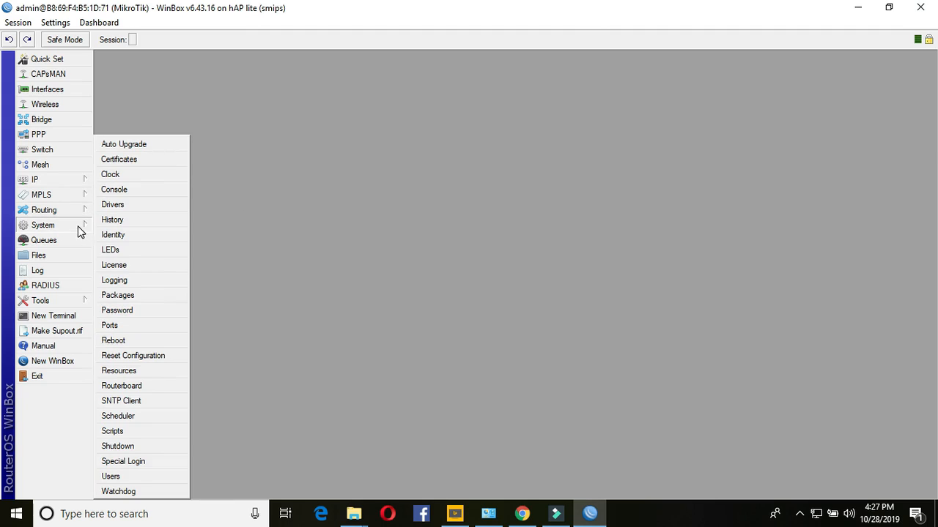
left_click(139, 298)
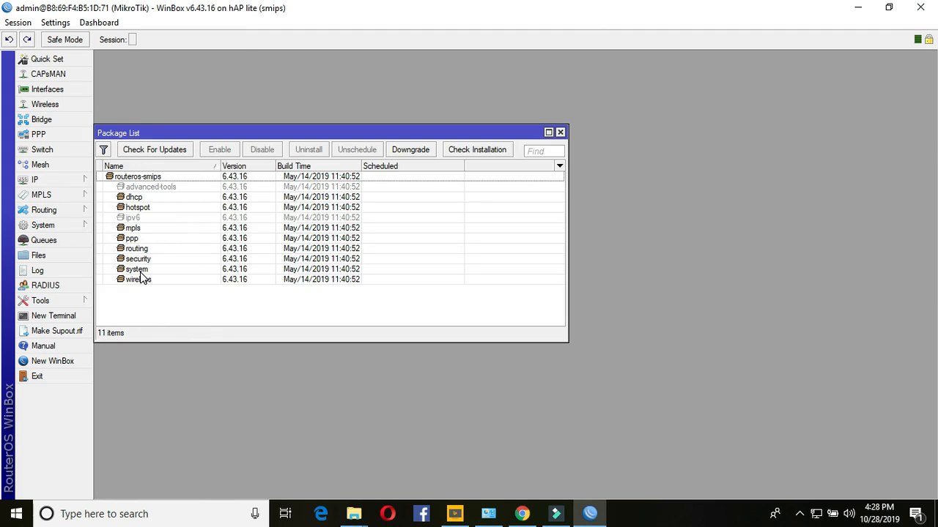
left_click(162, 151)
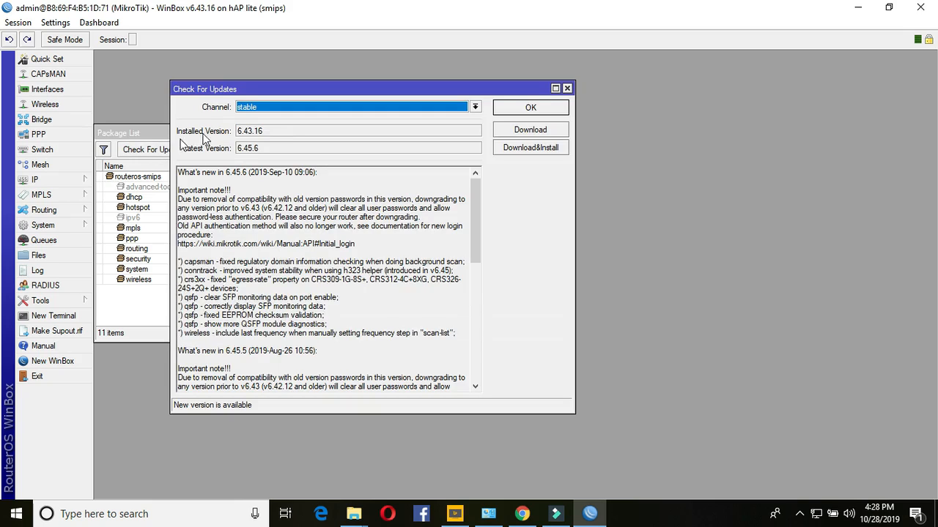
double_click(276, 130)
Switch to Chrome and identify hAP lite under the SMIPS section of the MikroTik download page
left_click(522, 515)
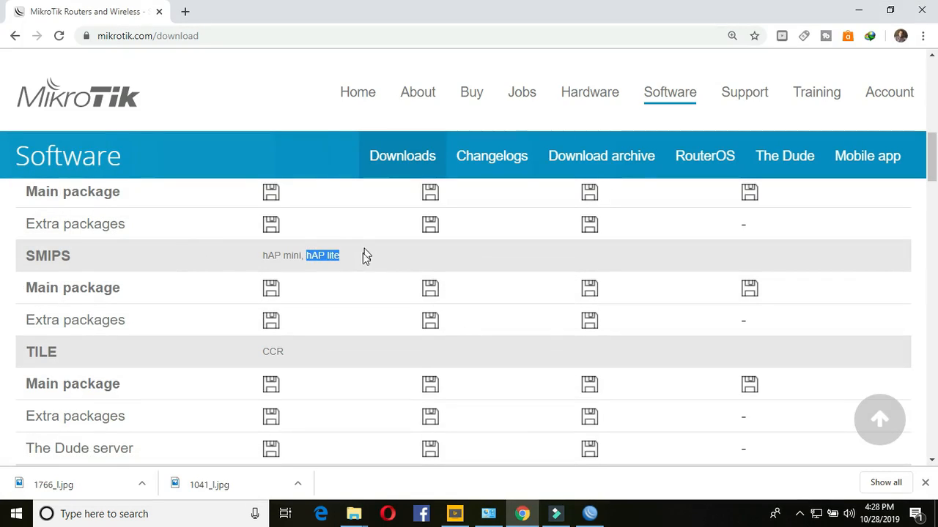
left_click_drag(358, 264, 303, 256)
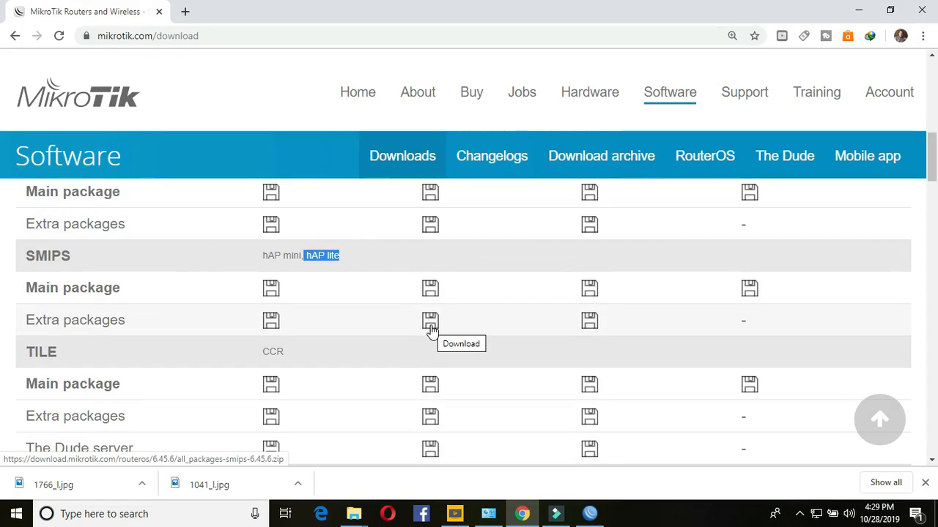
Open the aa folder in File Explorer, close the browser, and move the folder window aside to uncover the router session
left_click(360, 515)
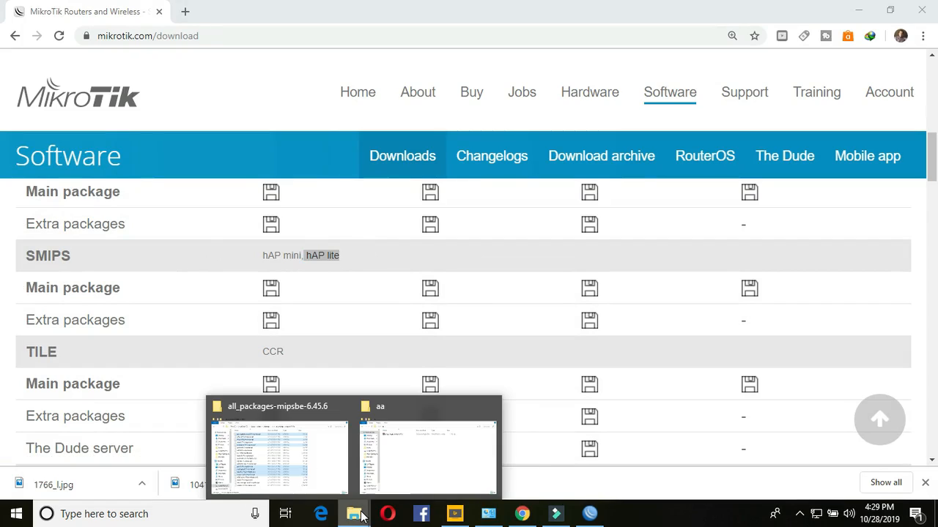
left_click(416, 469)
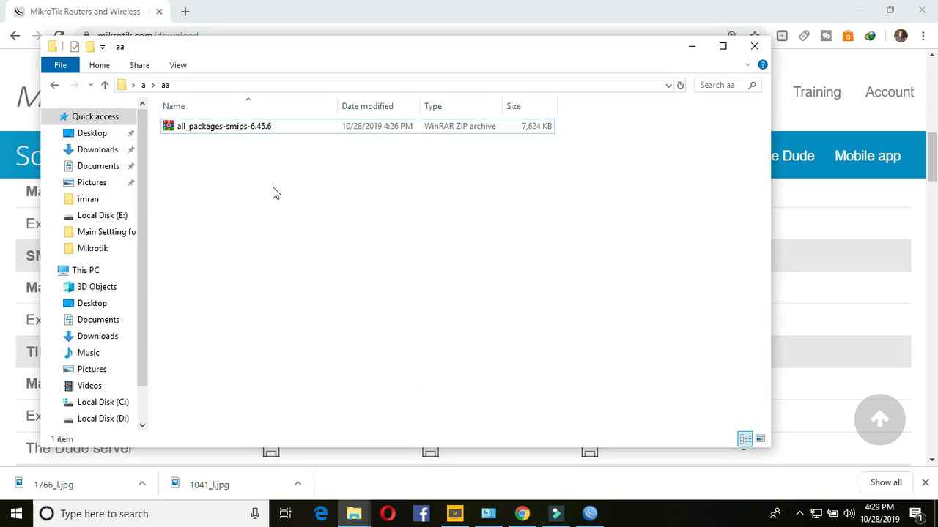
left_click(922, 11)
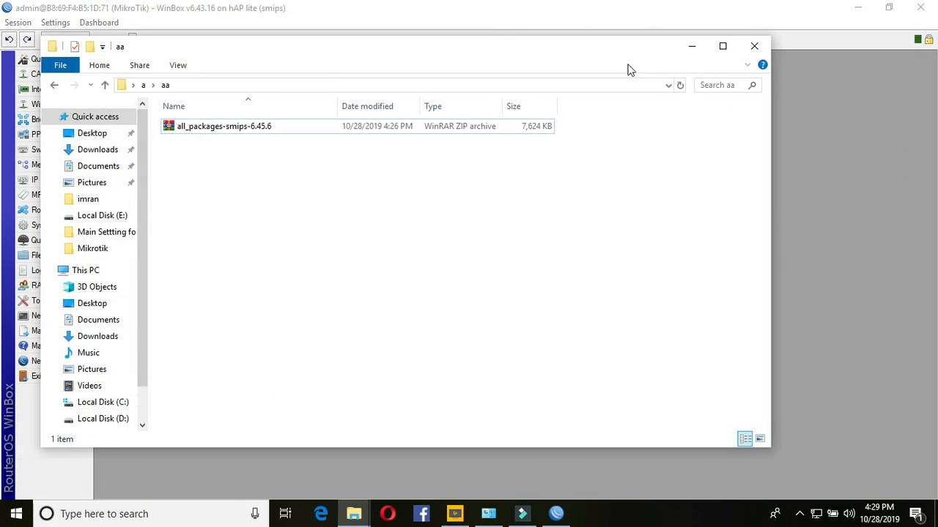
left_click_drag(586, 57, 937, 124)
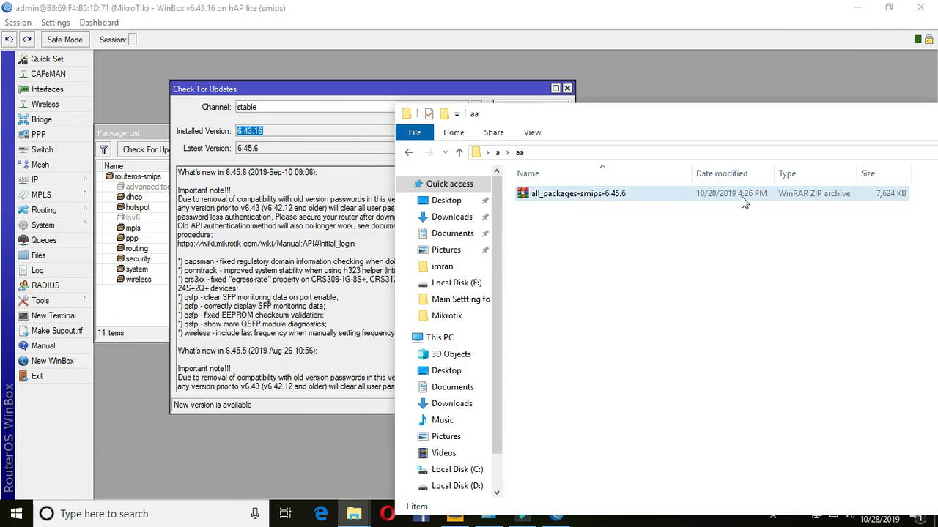
Extract the all_packages-smips-6.45.6 archive into its own folder and open that folder beside the update check
left_click(577, 195)
right_click(578, 195)
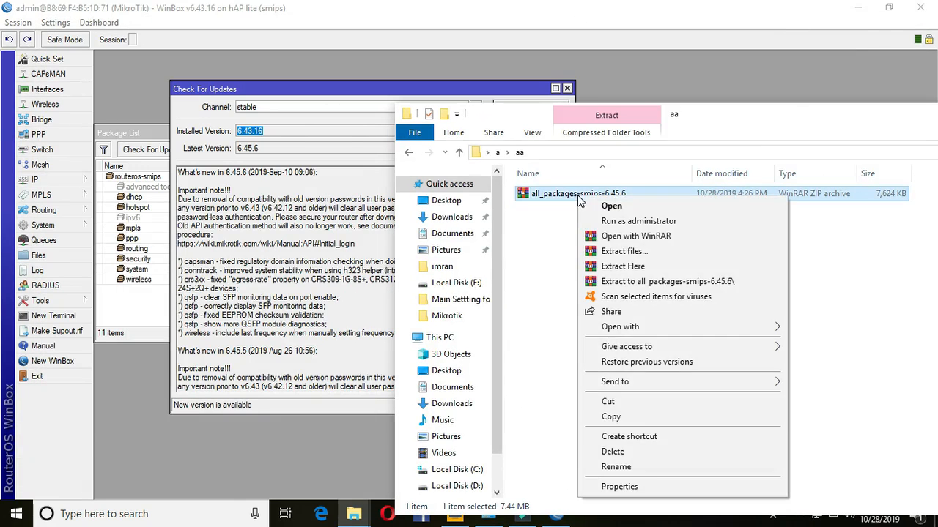
left_click(673, 282)
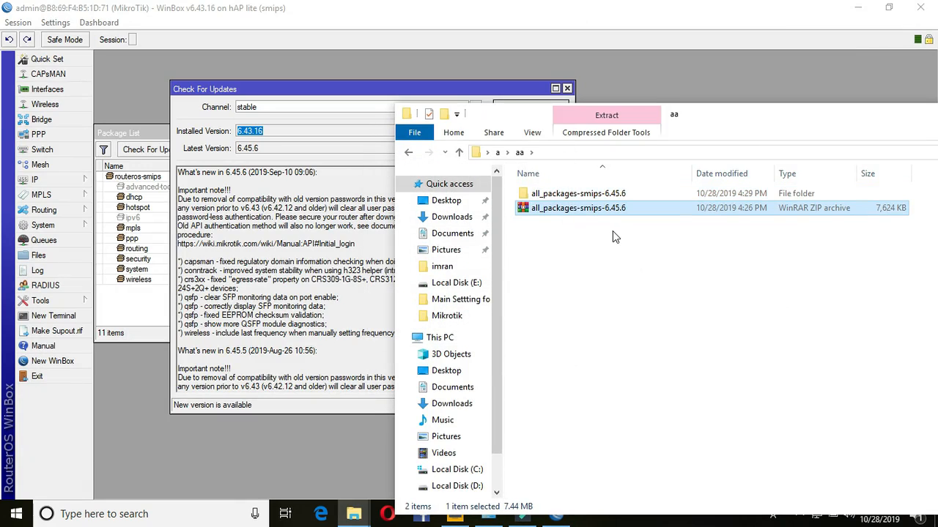
double_click(581, 194)
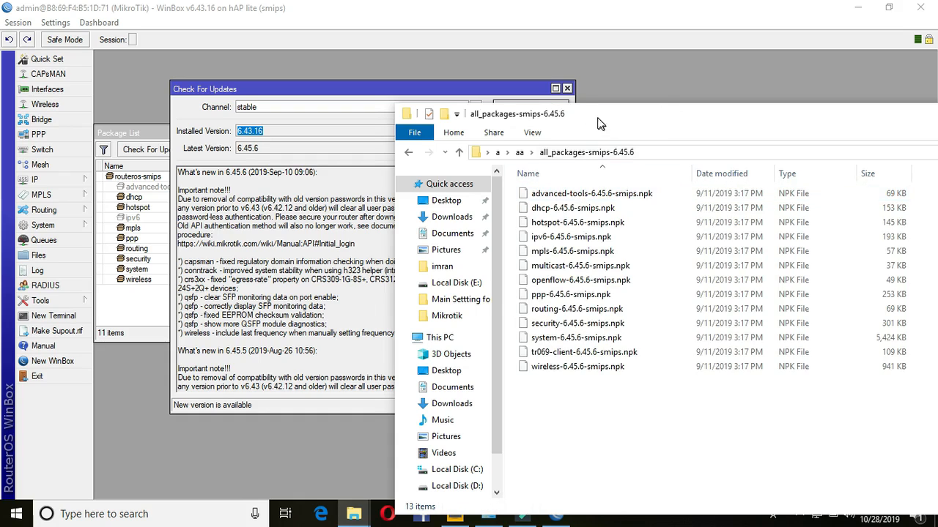
left_click_drag(625, 111, 639, 103)
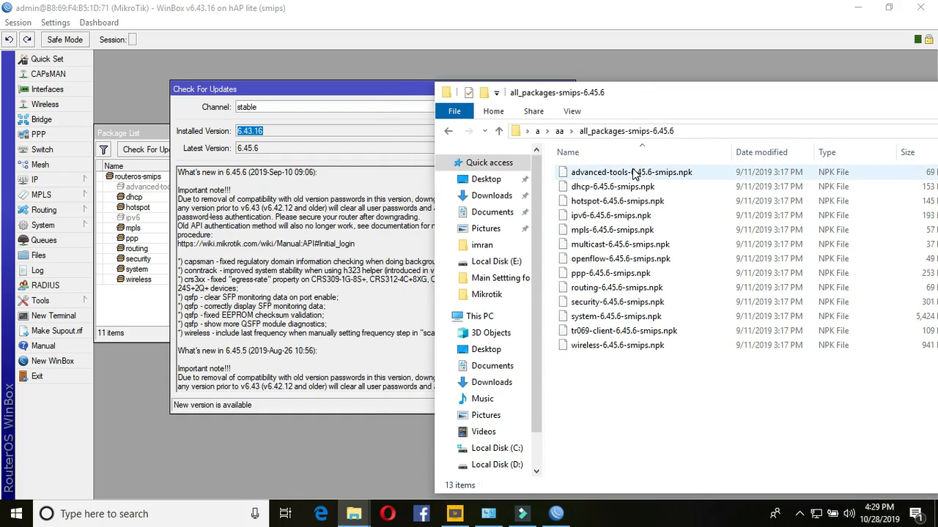
Upload the advanced-tools, dhcp, hotspot, ppp, security, system and wireless 6.45.6 SMIPS packages to the router, and minimize the folder window
left_click(598, 192)
left_click(598, 205, "ctrl")
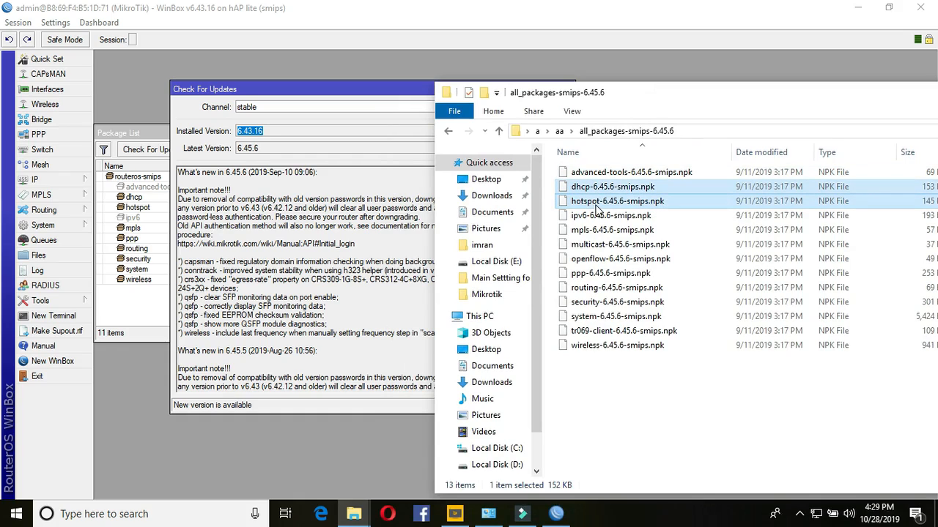
left_click(603, 273, "ctrl")
left_click(603, 305, "ctrl")
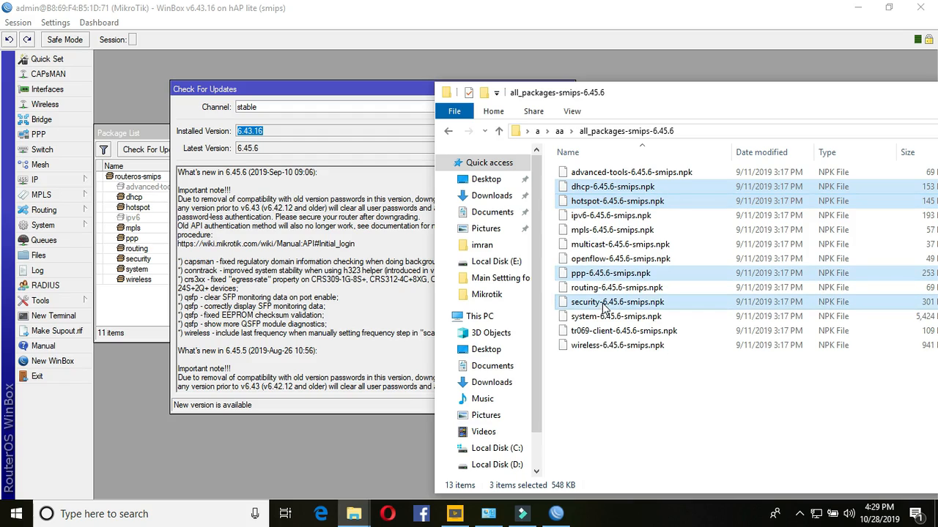
left_click(607, 318, "ctrl")
left_click(606, 348, "ctrl")
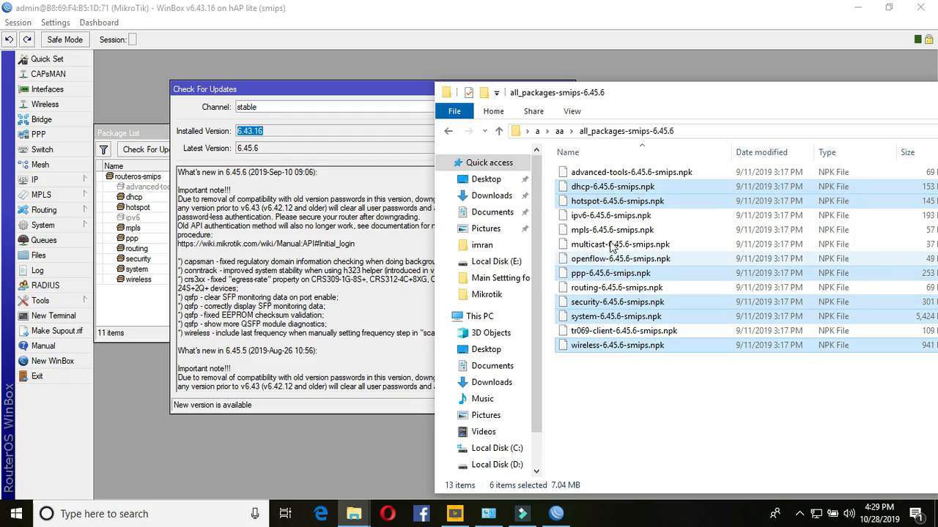
left_click(611, 174, "ctrl")
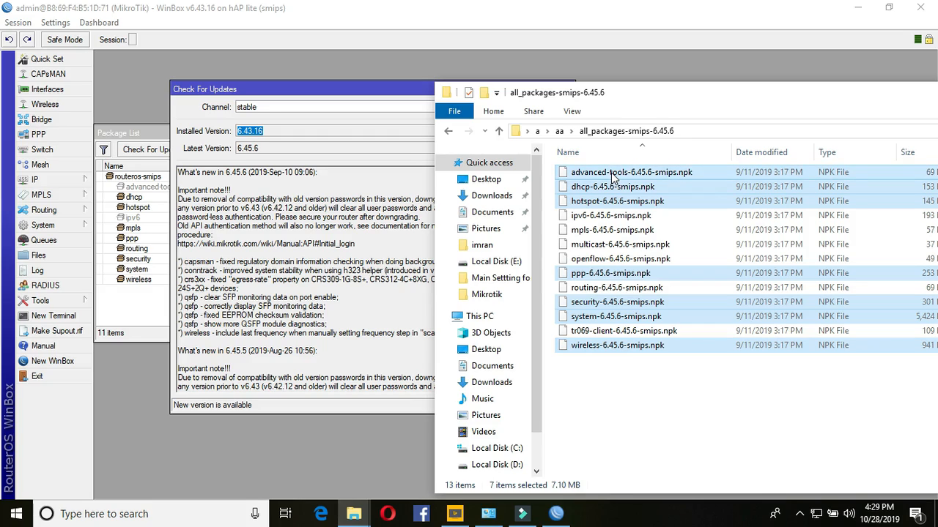
left_click_drag(611, 174, 321, 251)
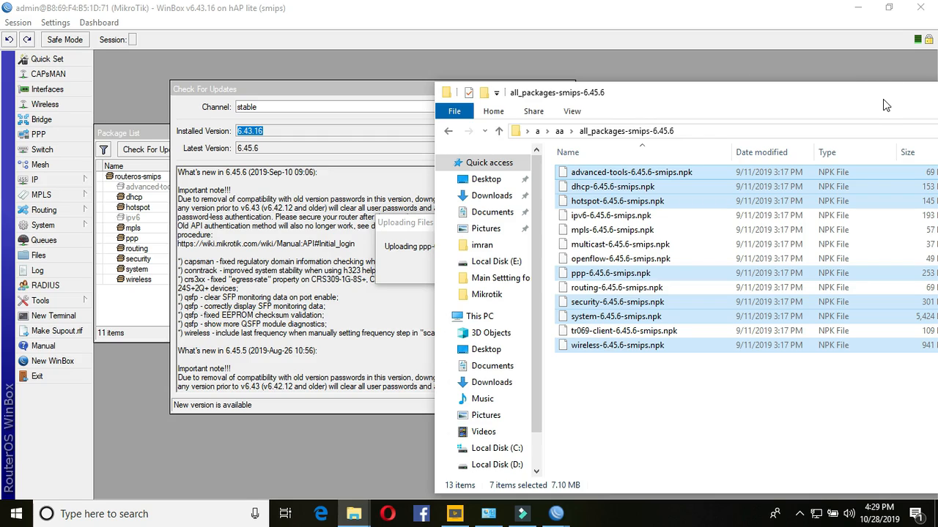
left_click_drag(883, 98, 620, 137)
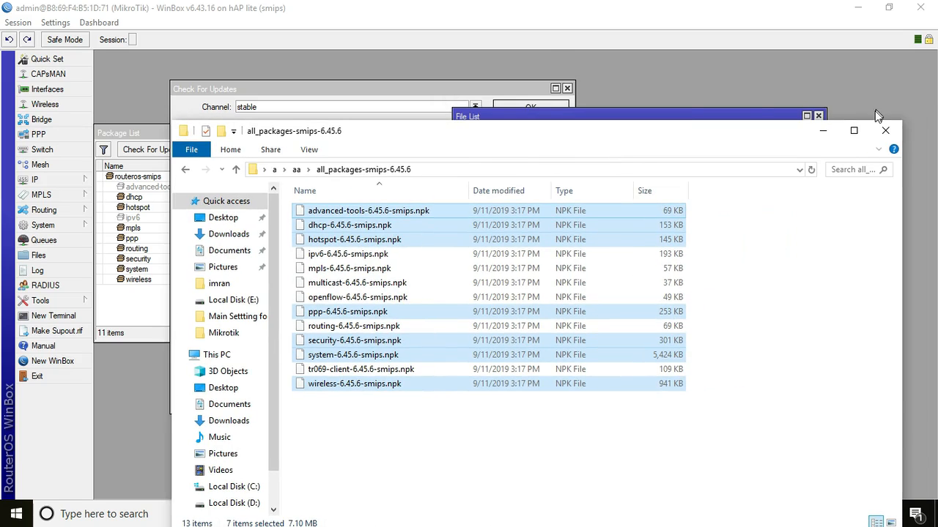
left_click(822, 130)
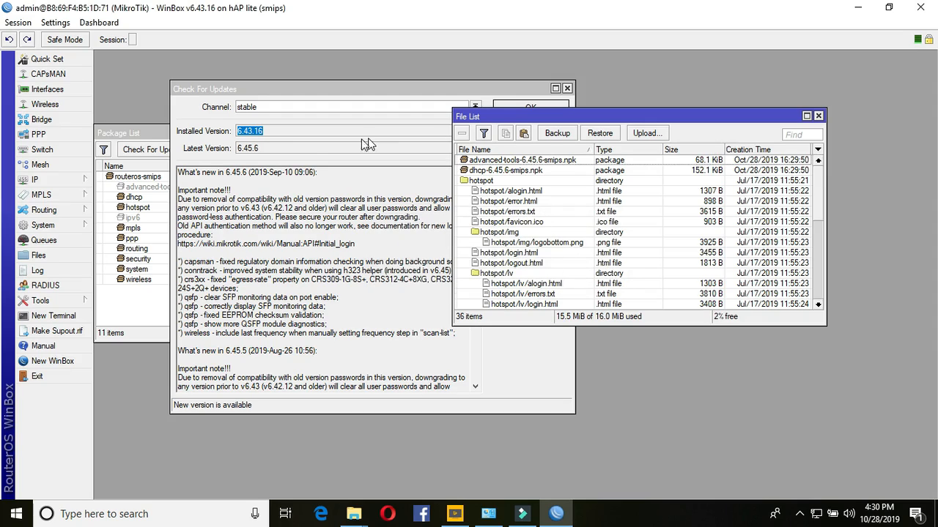
Reboot the hAP lite to install the uploaded packages, confirming the restart
left_click(58, 228)
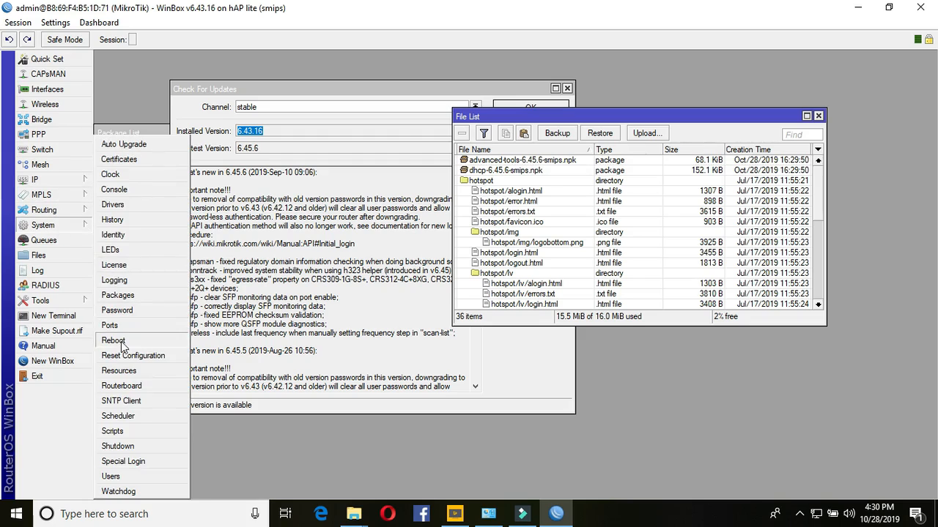
left_click(176, 341)
left_click(463, 271)
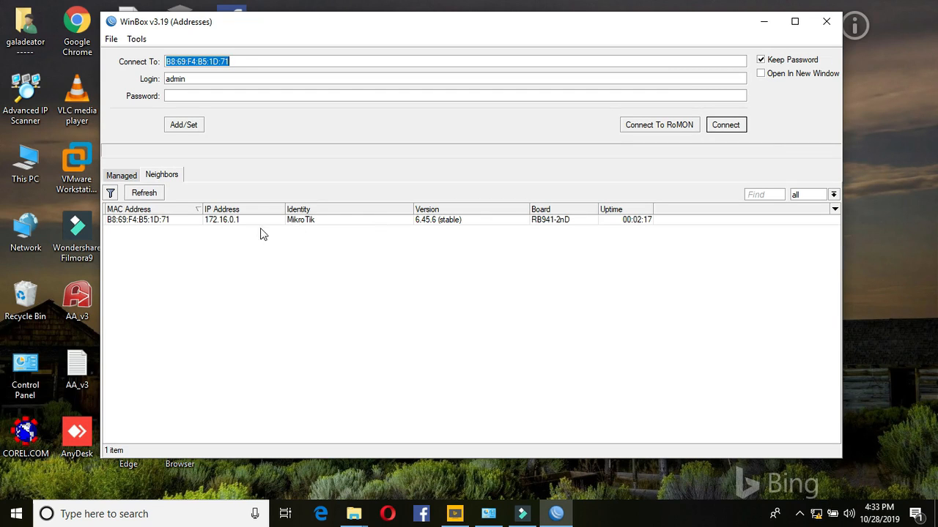
Reconnect to the RB941-2nD router from the discovered neighbors using the admin login, and maximize its session window
left_click(164, 221)
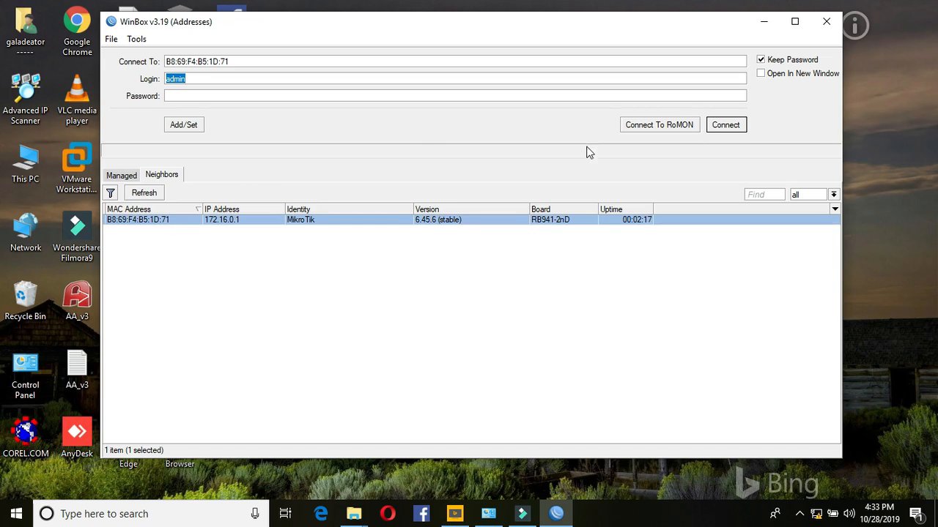
left_click(742, 126)
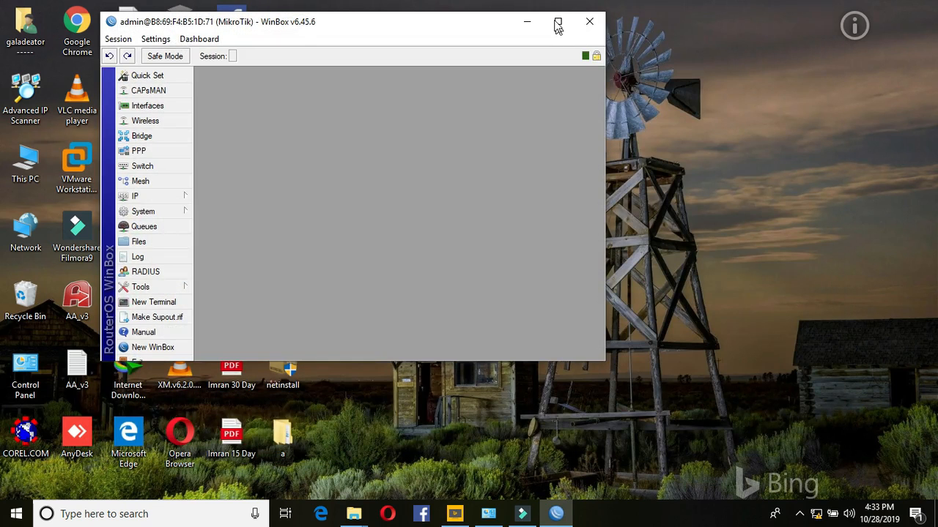
double_click(555, 26)
Check the installed package versions in the router's package list, and review its file list for remaining package files and free storage
left_click(55, 197)
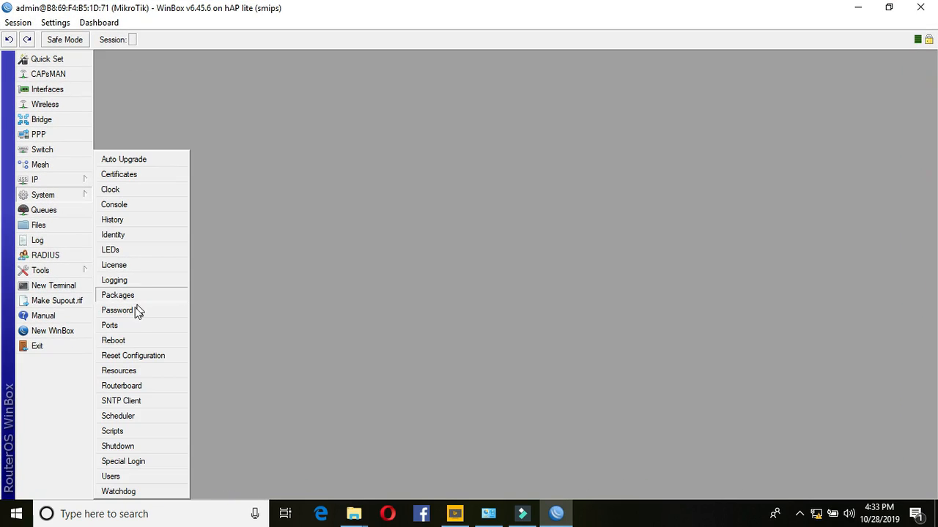
left_click(124, 296)
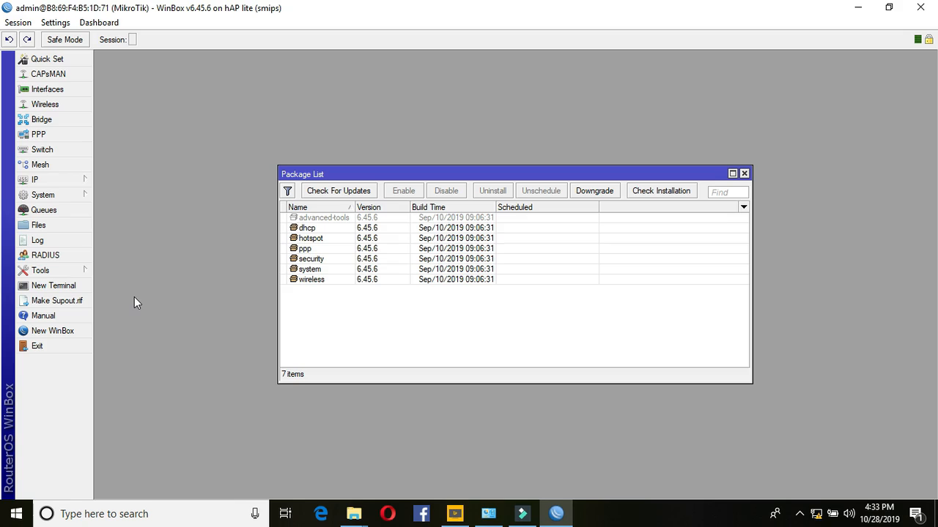
left_click(64, 197)
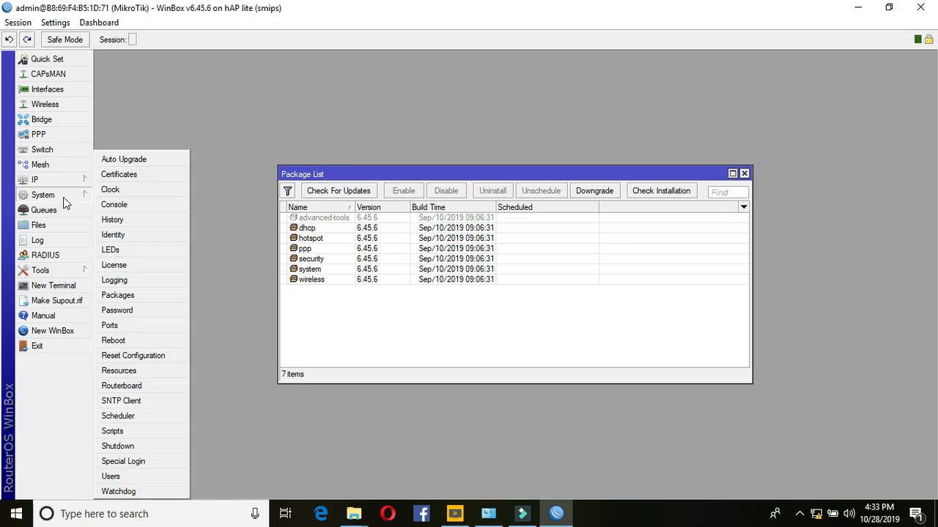
left_click(55, 223)
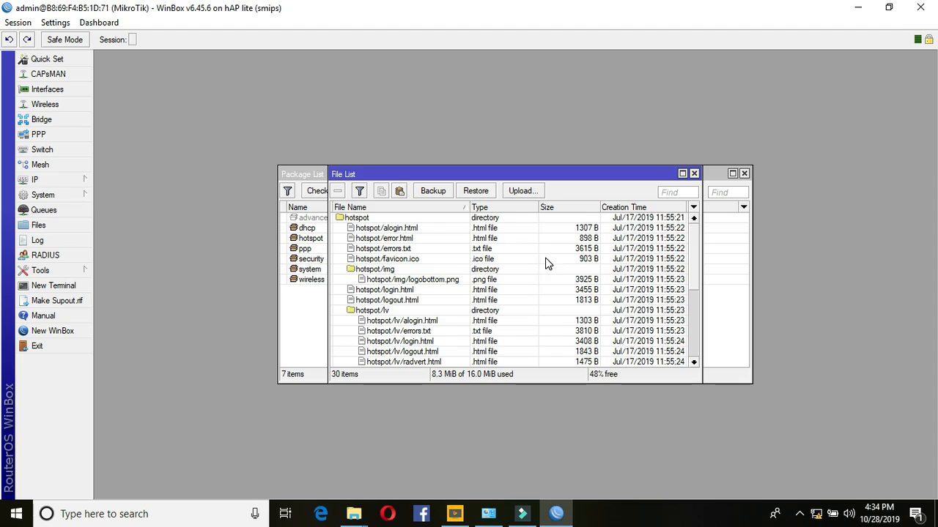
left_click(694, 174)
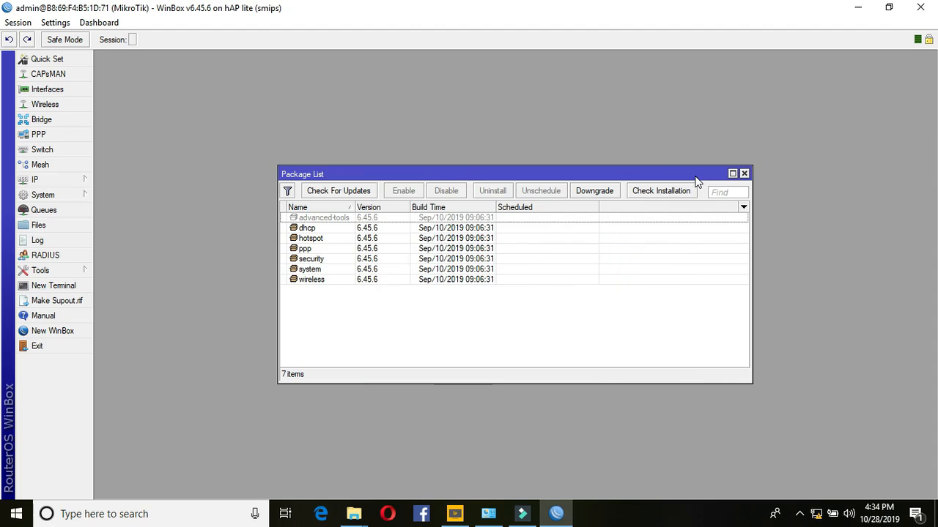